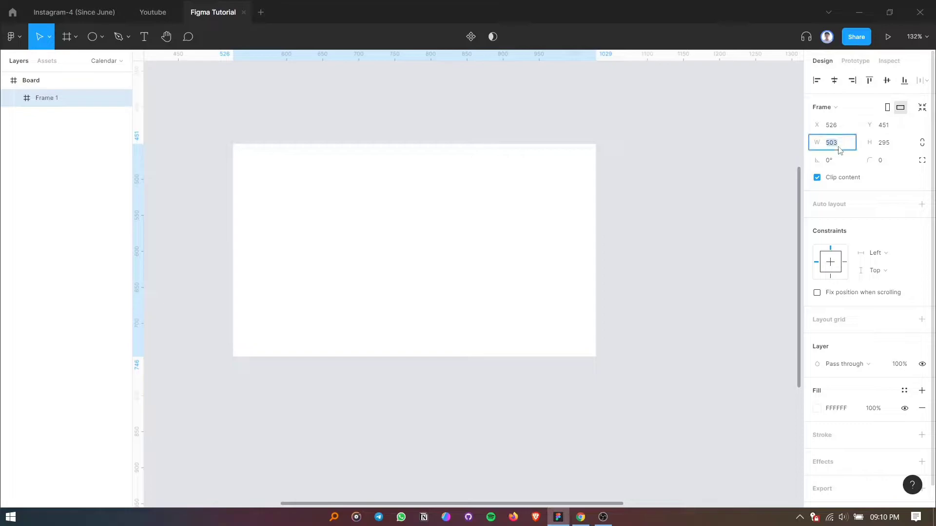
# Resize the frame to 600 by 400 and reposition it on the board.
pyautogui.click(895, 148)
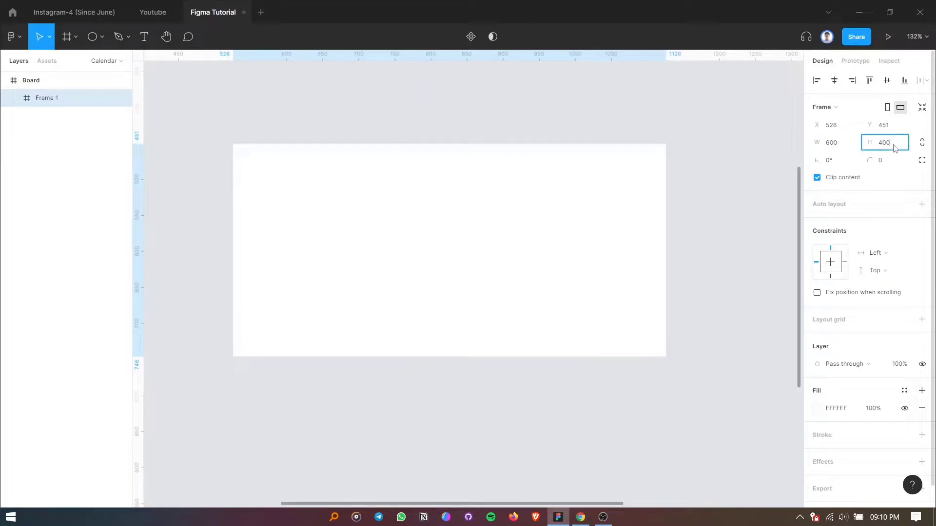
pyautogui.write('400')
pyautogui.press('Return')
pyautogui.moveTo(436, 265); pyautogui.dragTo(467, 259)
# Round the frame's corners with a radius of 24.
pyautogui.click(889, 162)
pyautogui.write('24')
pyautogui.press('Return')
pyautogui.moveTo(506, 201); pyautogui.dragTo(496, 209)
pyautogui.click(461, 122)
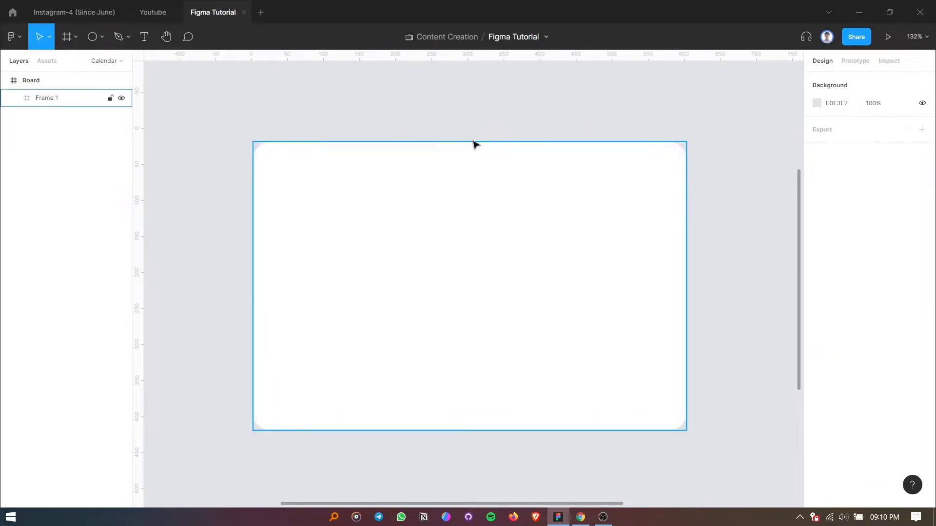
pyautogui.scroll(-1, 449, 101)
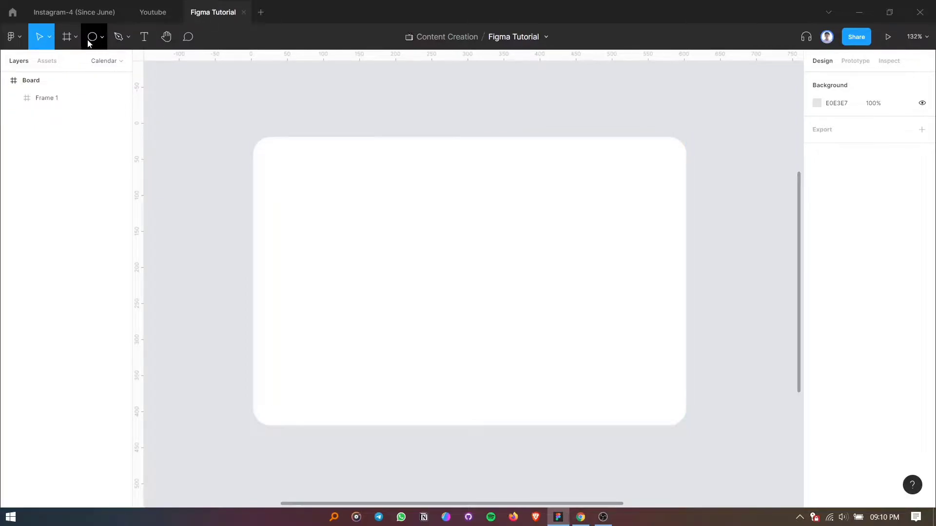
# Draw a 64 by 64 circle near the upper-left corner of the frame.
pyautogui.click(145, 40)
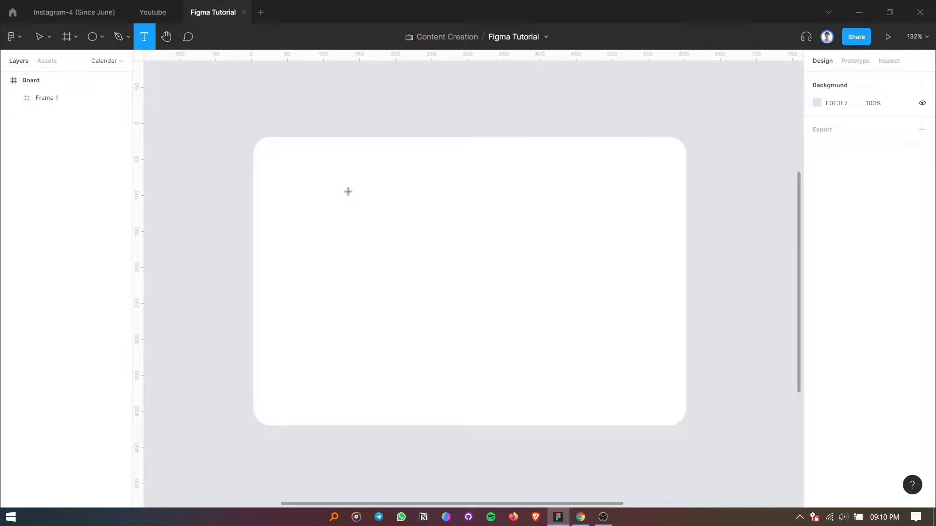
pyautogui.click(94, 38)
pyautogui.moveTo(290, 165)
pyautogui.mouseDown()
pyautogui.moveTo(336, 211)
pyautogui.moveTo(299, 195)
pyautogui.mouseUp()
pyautogui.click(896, 128)
pyautogui.write('64')
pyautogui.press('Return')
# Run the Content Reel plugin on the circle and open its image collections.
pyautogui.rightClick(299, 195)
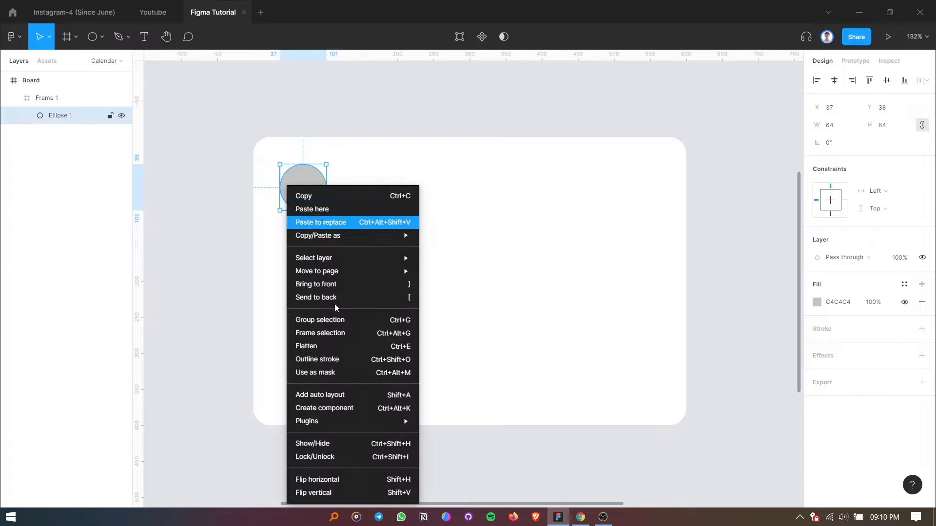
pyautogui.moveTo(376, 420)
pyautogui.moveTo(463, 131)
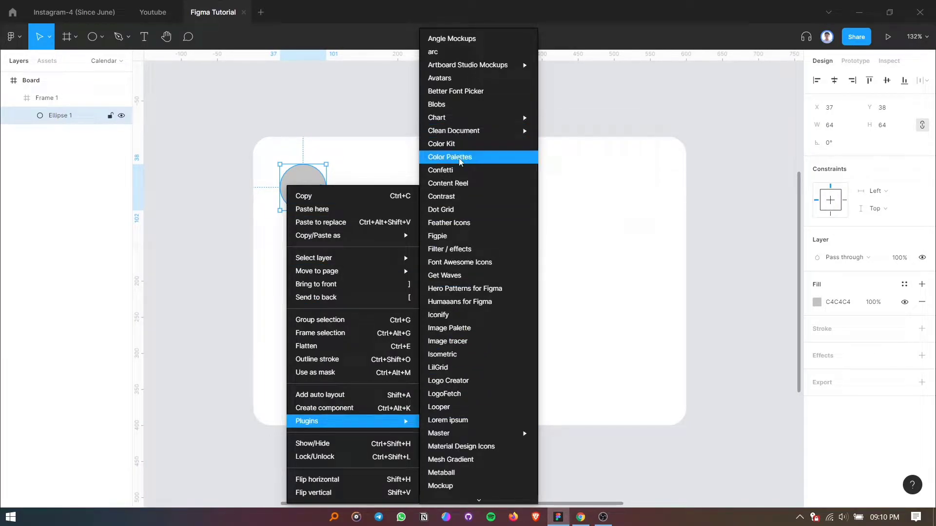
pyautogui.click(461, 187)
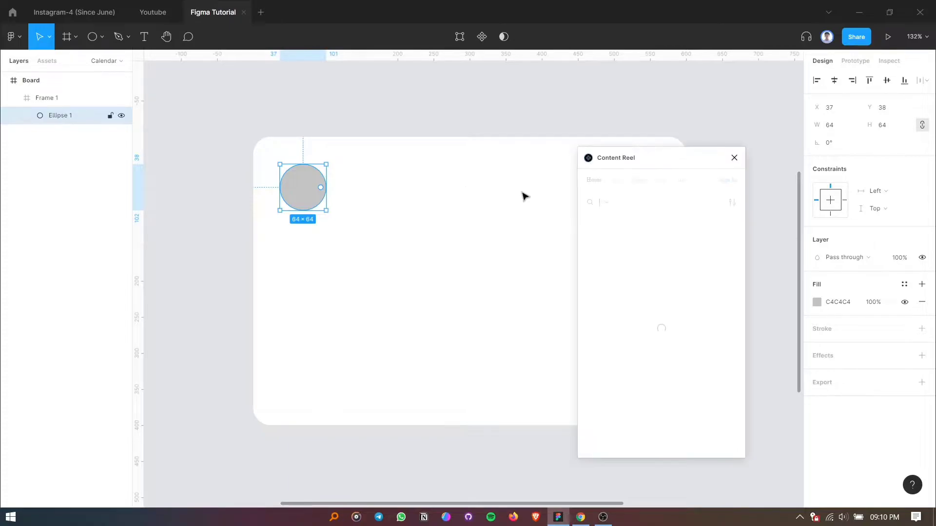
pyautogui.click(648, 182)
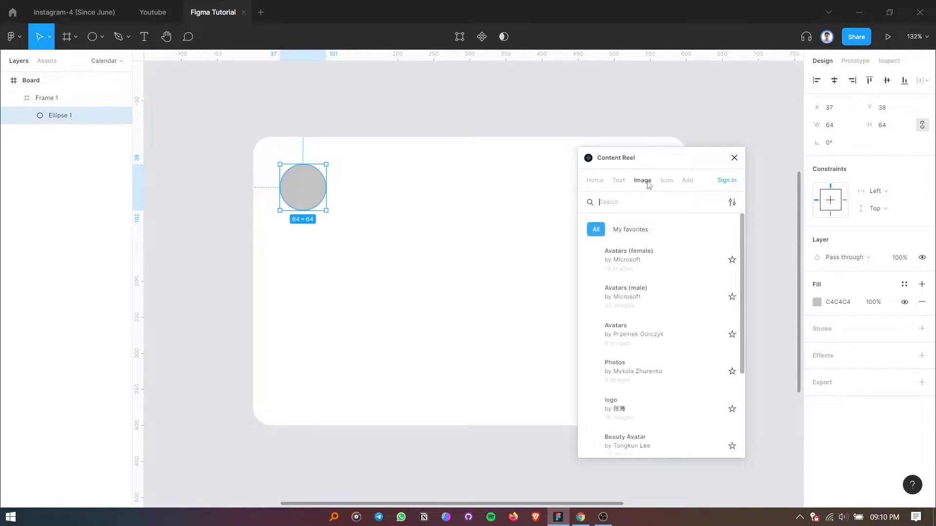
pyautogui.click(629, 261)
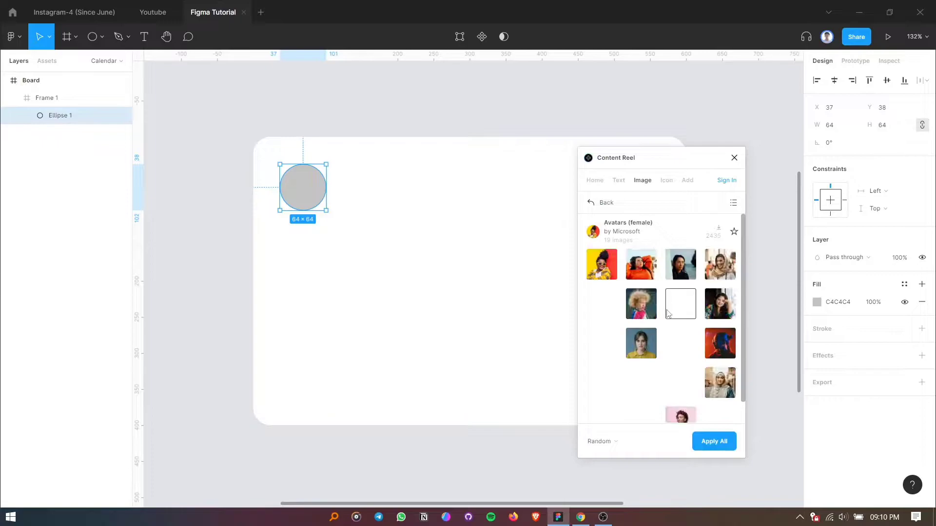
pyautogui.scroll(-1, 665, 372)
pyautogui.scroll(1, 664, 372)
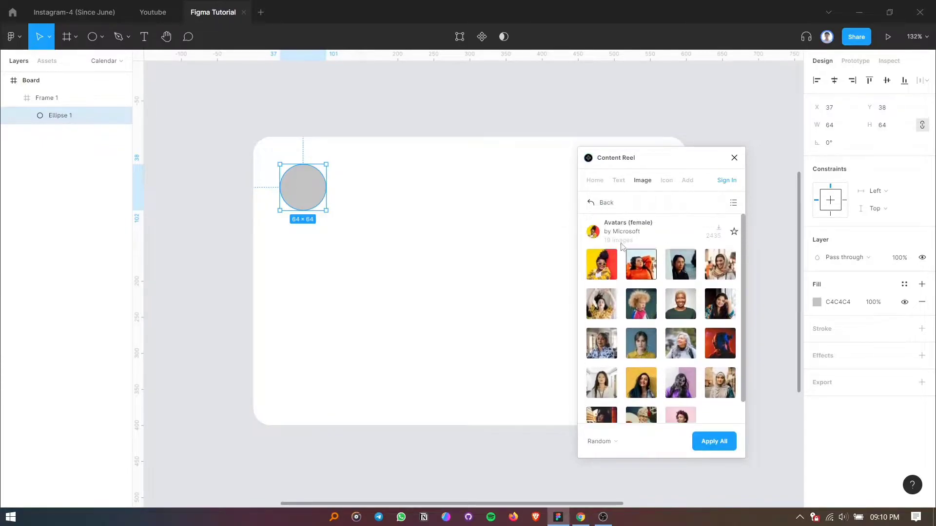
pyautogui.click(605, 202)
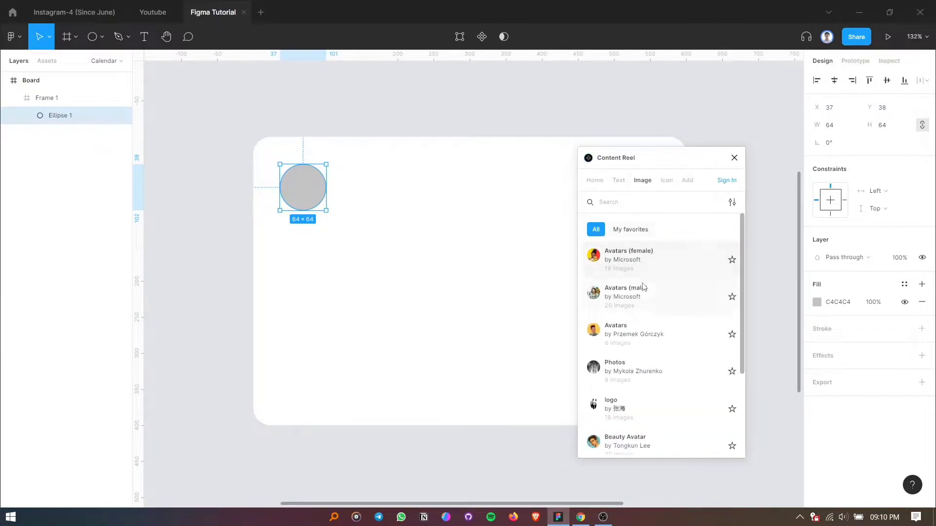
# Fill the circle with the blue-background portrait of a man from the Avatars collection and close the plugin.
pyautogui.click(635, 329)
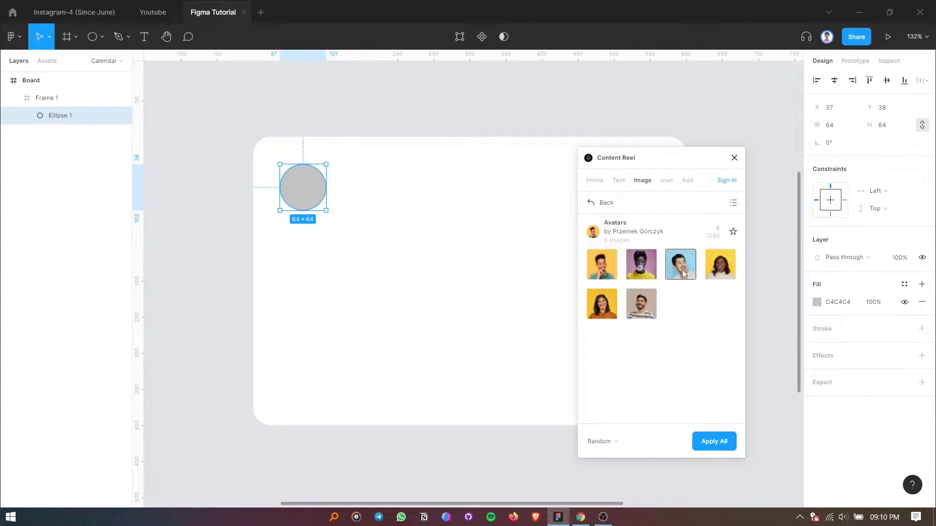
pyautogui.click(682, 265)
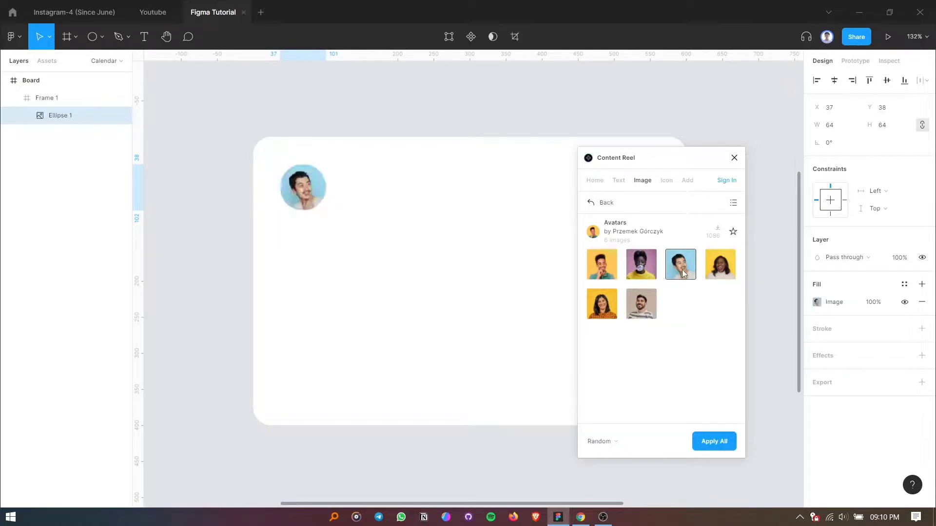
pyautogui.click(734, 158)
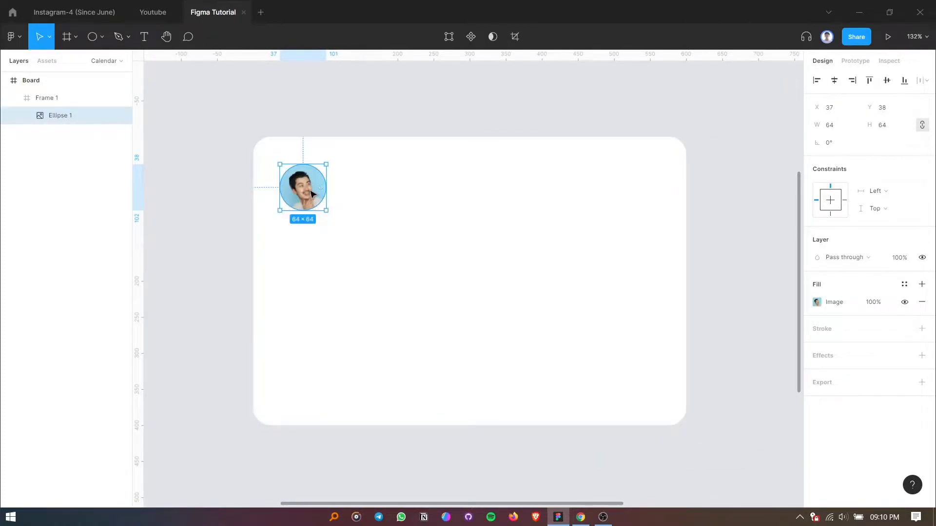
# Paste the person's full name as a text layer beside the avatar.
pyautogui.click(348, 193)
pyautogui.click(142, 45)
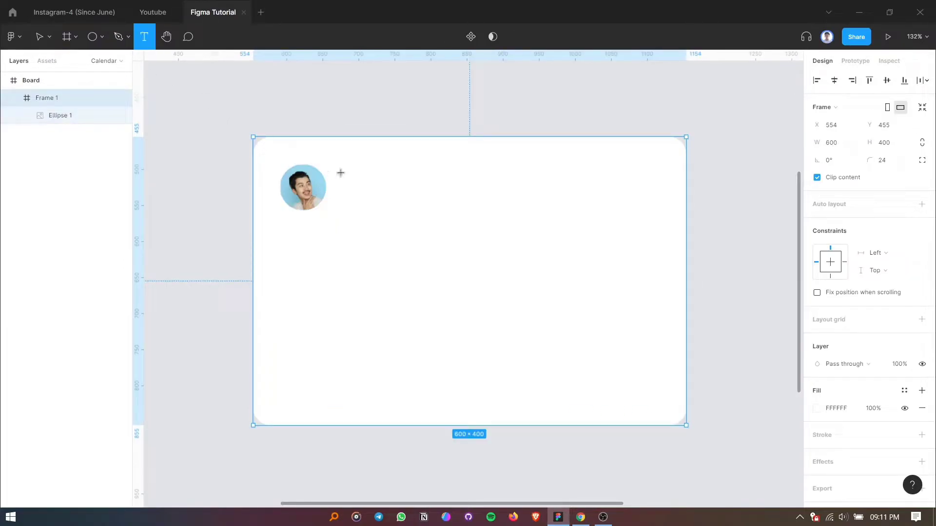
pyautogui.click(352, 168)
pyautogui.write('Michael Souris')
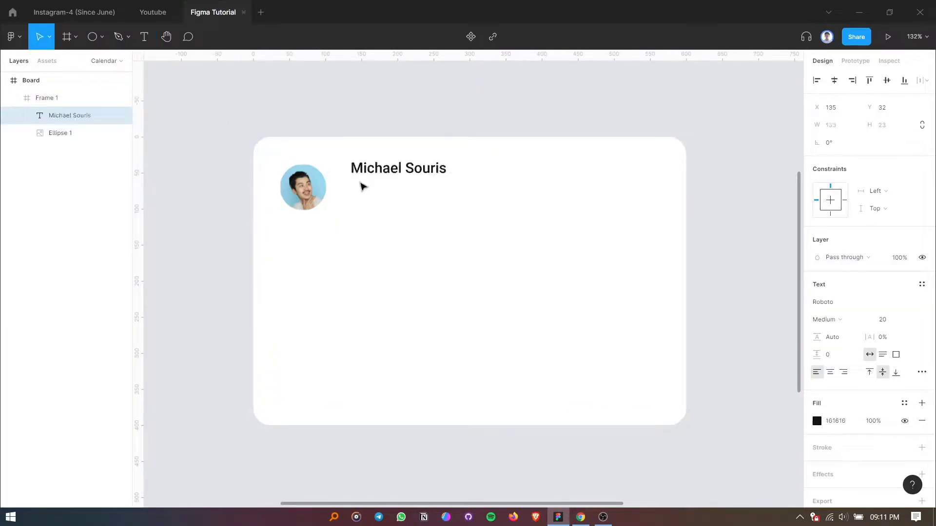
pyautogui.doubleClick(372, 169)
pyautogui.hotkey('ctrl', 'a')
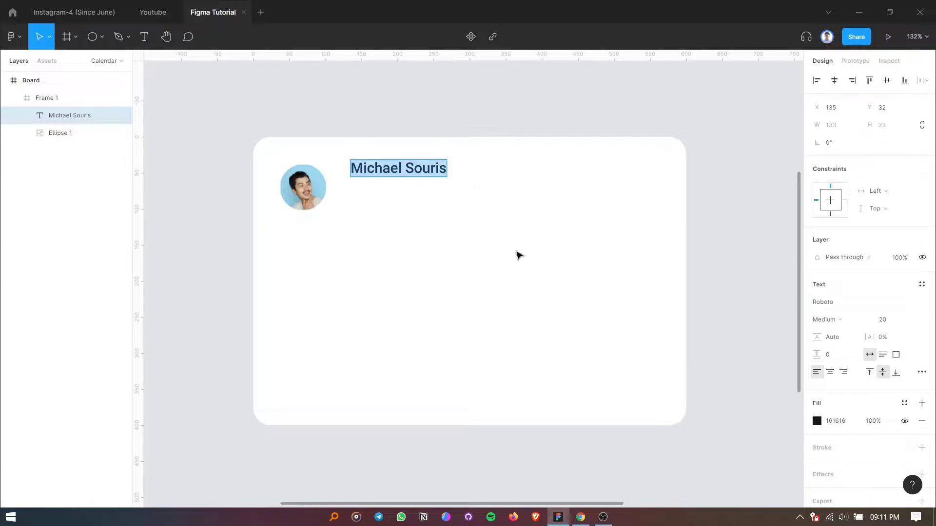
pyautogui.press('Escape')
# Duplicate the name text directly below the original and set the copy's font size to 16.
pyautogui.moveTo(409, 174); pyautogui.dragTo(393, 208)
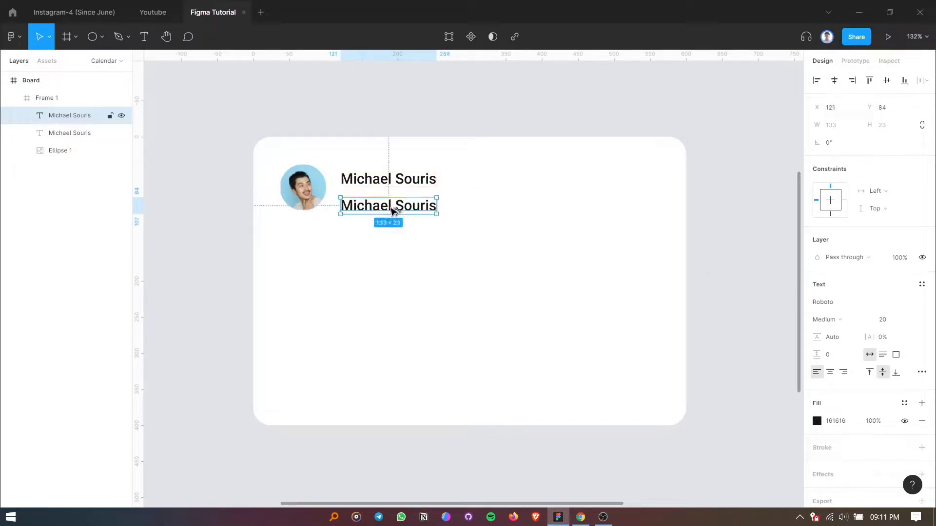
pyautogui.doubleClick(393, 208)
pyautogui.click(892, 320)
pyautogui.write('16')
pyautogui.press('Return')
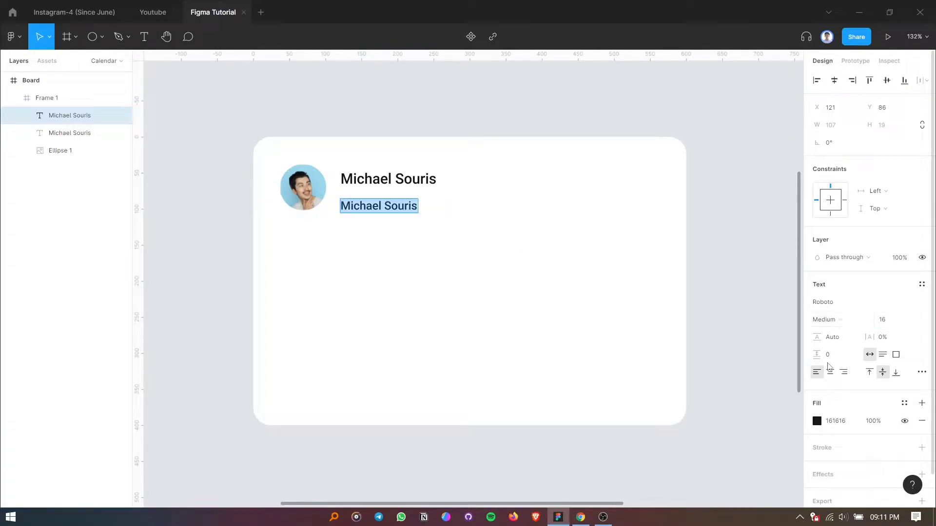
# Give the lower text line the grey fill 7D8389 and a lighter font weight.
pyautogui.click(816, 421)
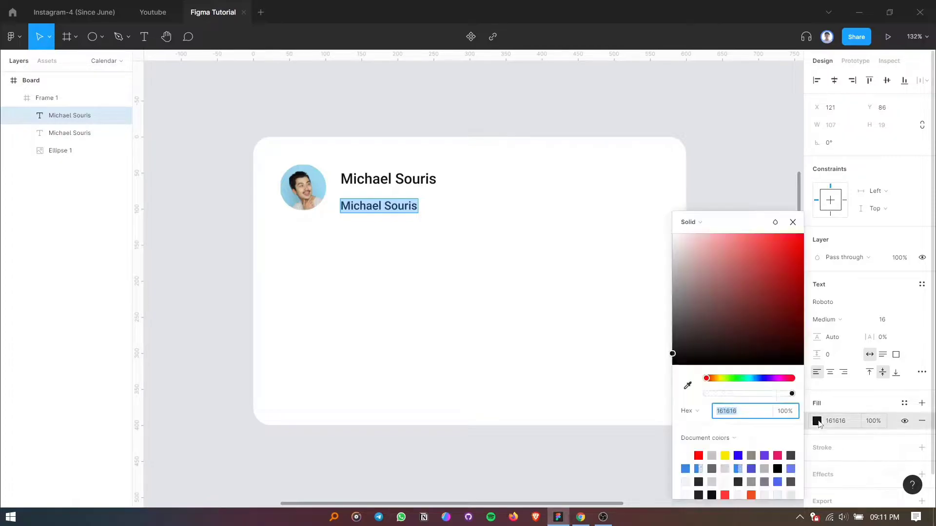
pyautogui.click(686, 468)
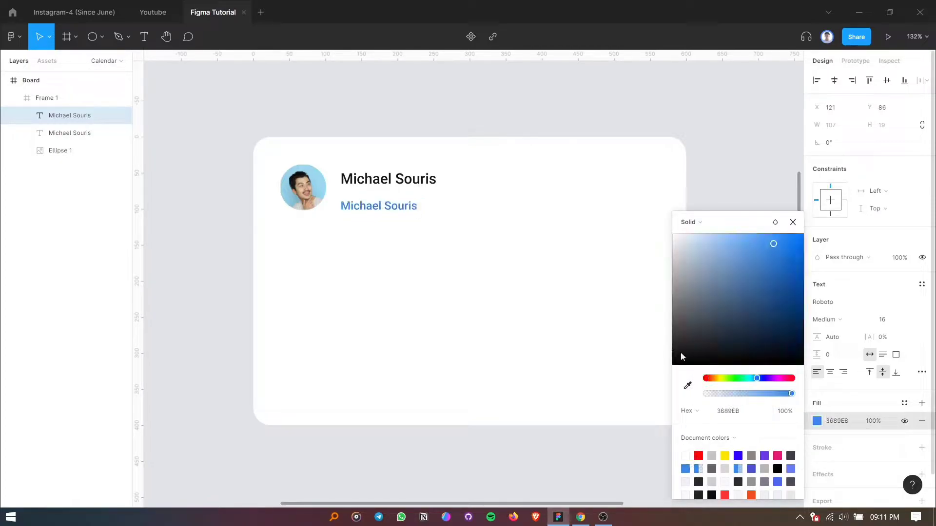
pyautogui.moveTo(689, 287); pyautogui.dragTo(683, 298)
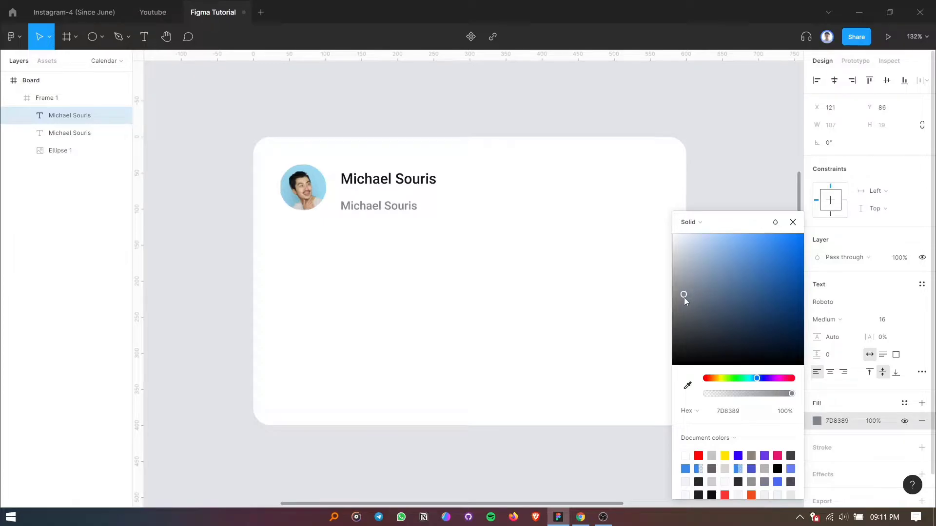
pyautogui.click(792, 224)
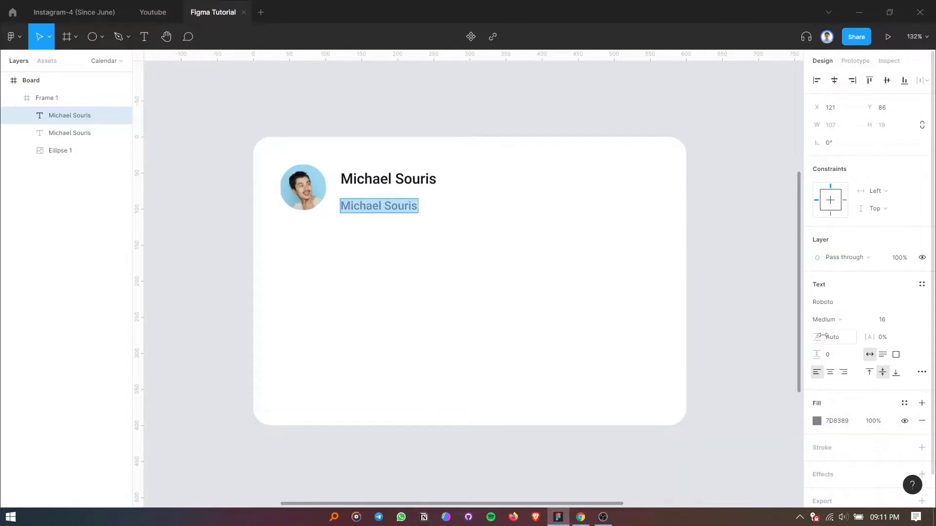
pyautogui.click(832, 323)
pyautogui.click(838, 245)
pyautogui.press('Escape')
# Set the vertical spacing between the two text lines to 4 and group them.
pyautogui.click(390, 184)
pyautogui.click(385, 206)
pyautogui.keyDown('shift'); pyautogui.click(388, 183); pyautogui.keyUp('shift')
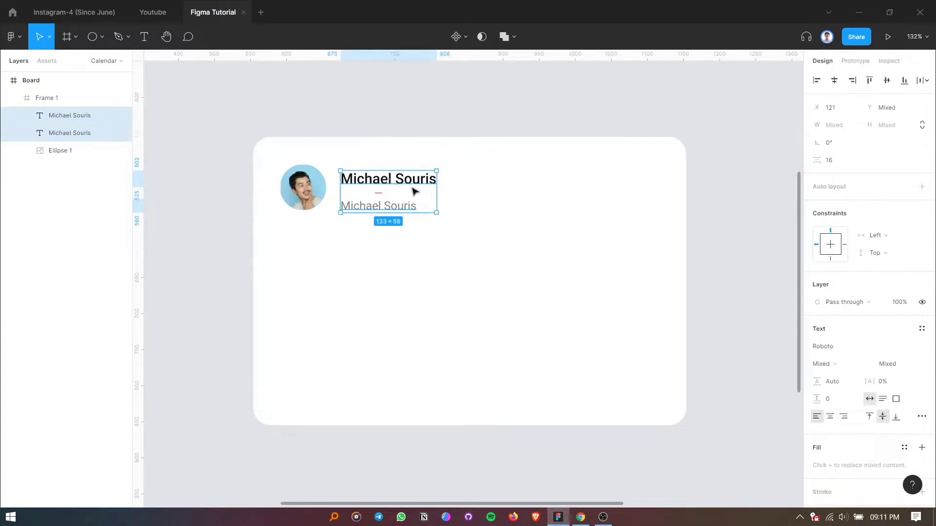
pyautogui.click(842, 159)
pyautogui.write('4')
pyautogui.press('Return')
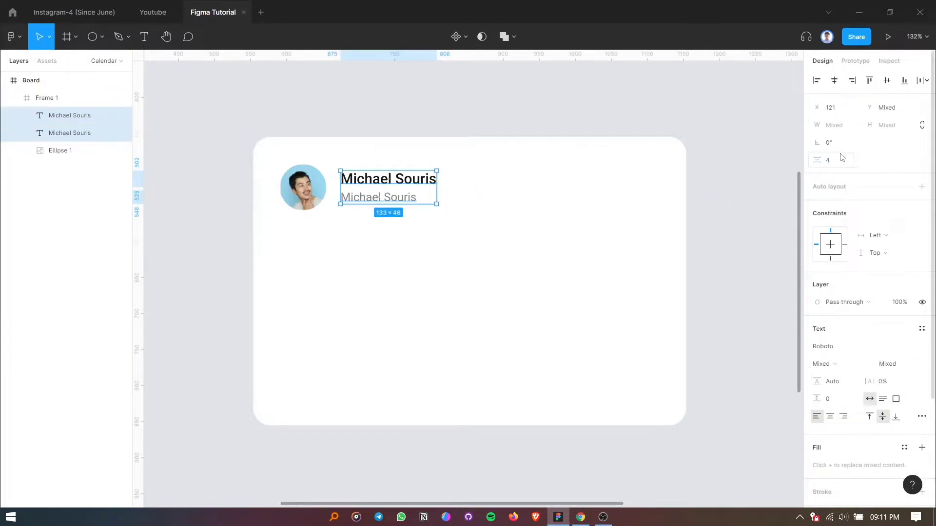
pyautogui.hotkey('ctrl', 'g')
# Set the horizontal spacing between the avatar and the text group to 16 and group them together.
pyautogui.click(301, 185)
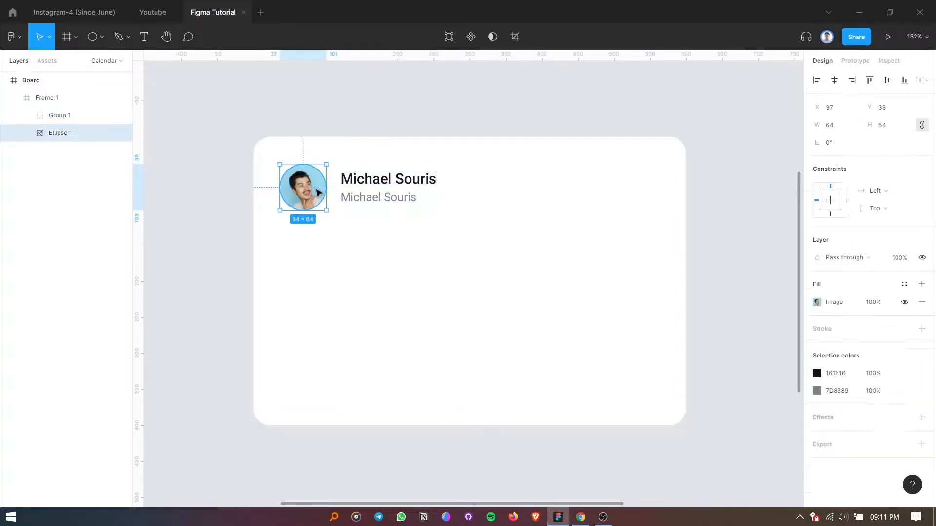
pyautogui.keyDown('shift'); pyautogui.click(380, 196); pyautogui.keyUp('shift')
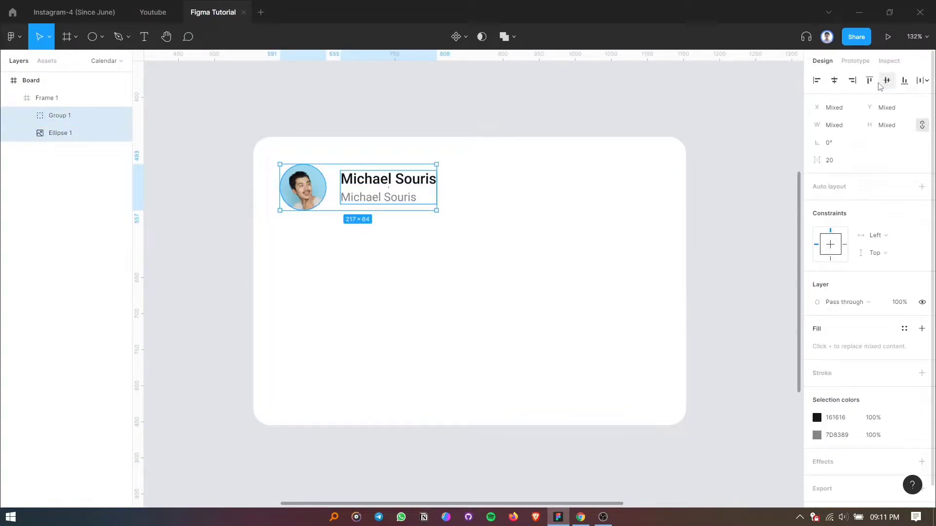
pyautogui.click(817, 80)
pyautogui.hotkey('ctrl', 'z')
pyautogui.click(836, 162)
pyautogui.write('16')
pyautogui.press('Return')
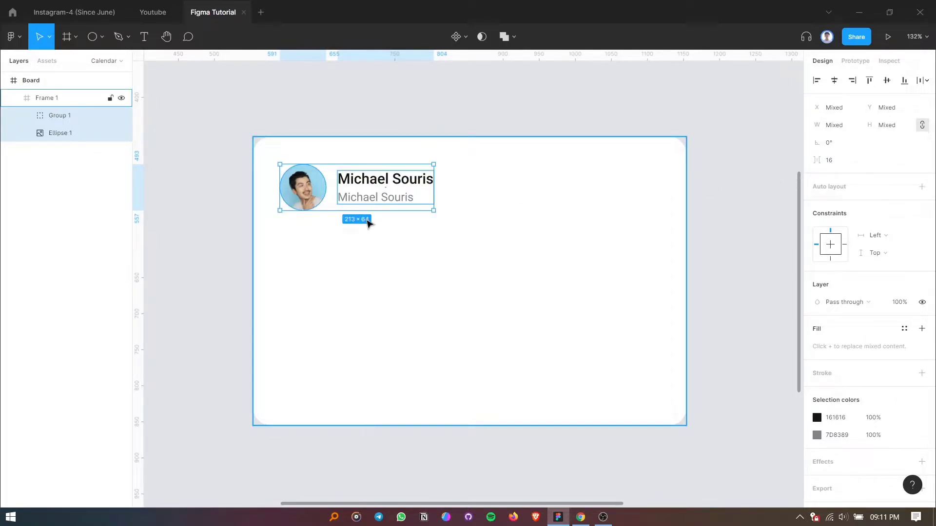
pyautogui.hotkey('ctrl', 'g')
# Move the avatar-and-text group to X 32 inside the frame.
pyautogui.moveTo(374, 195); pyautogui.dragTo(369, 198)
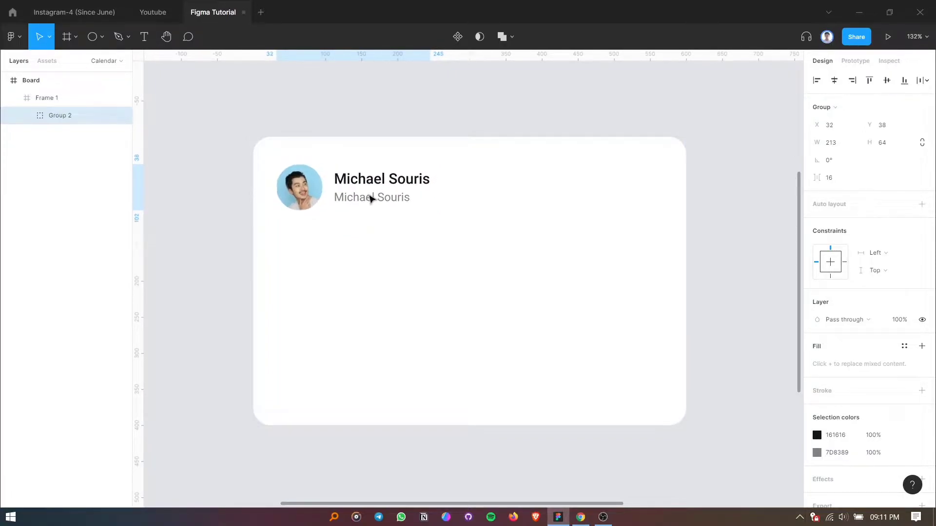
pyautogui.click(368, 273)
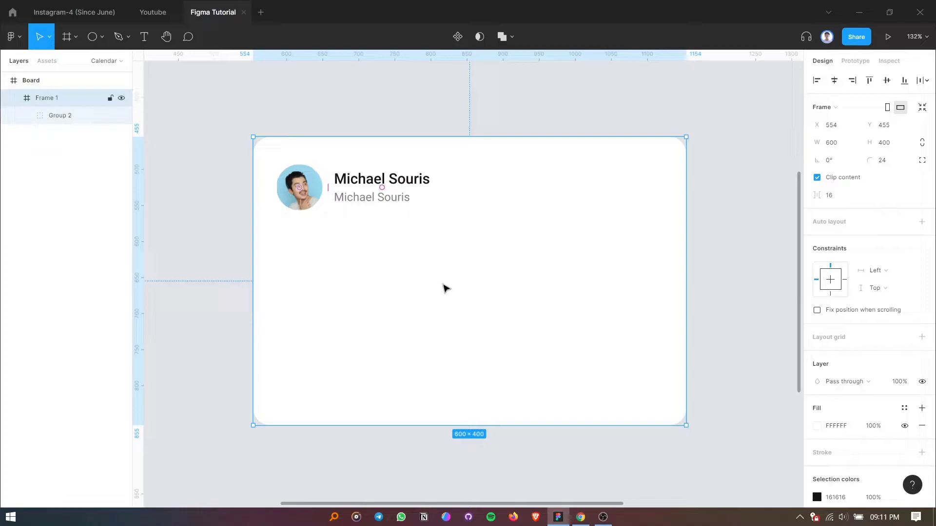
pyautogui.click(153, 199)
pyautogui.click(395, 263)
# Place a 100 by 100 star in the frame beside the name text.
pyautogui.click(102, 37)
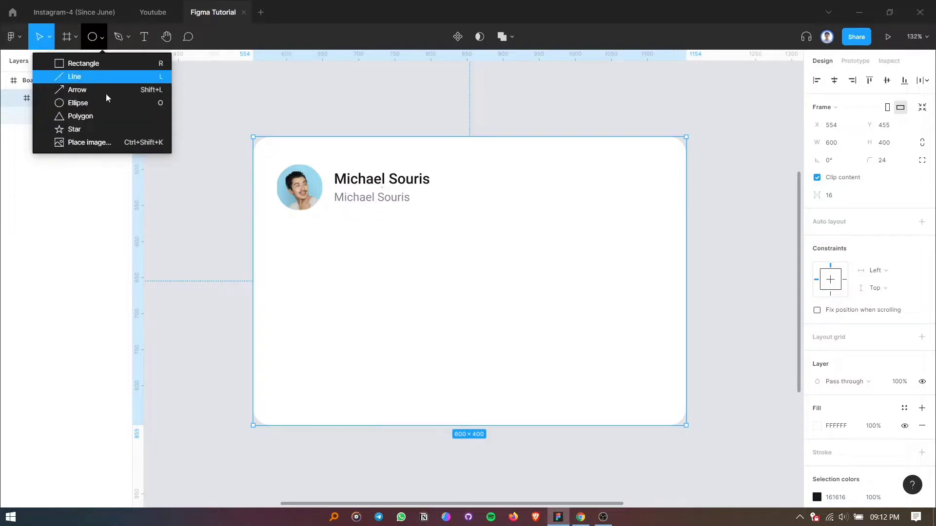
pyautogui.click(92, 129)
pyautogui.click(522, 192)
pyautogui.moveTo(527, 192); pyautogui.dragTo(522, 222)
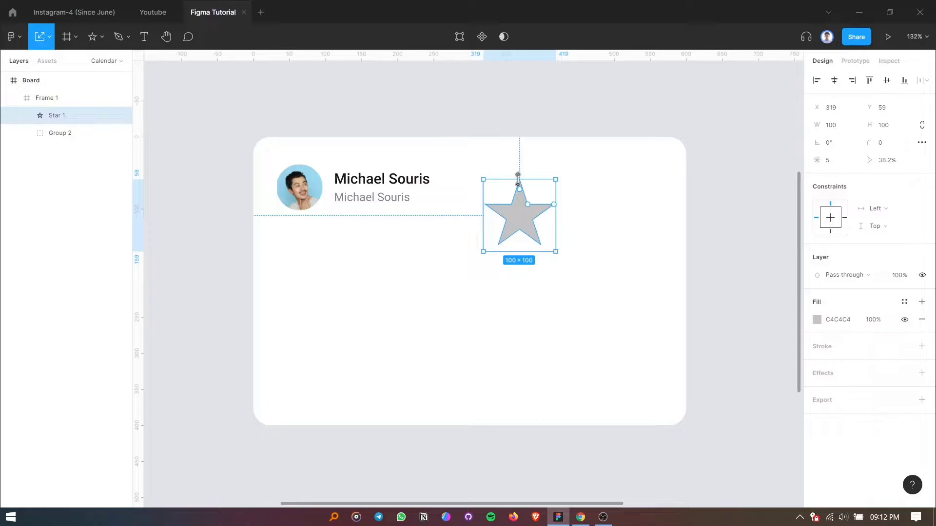
pyautogui.press('v')
# Resize the star proportionally to 24 by 24.
pyautogui.click(893, 126)
pyautogui.write('20')
pyautogui.press('Return')
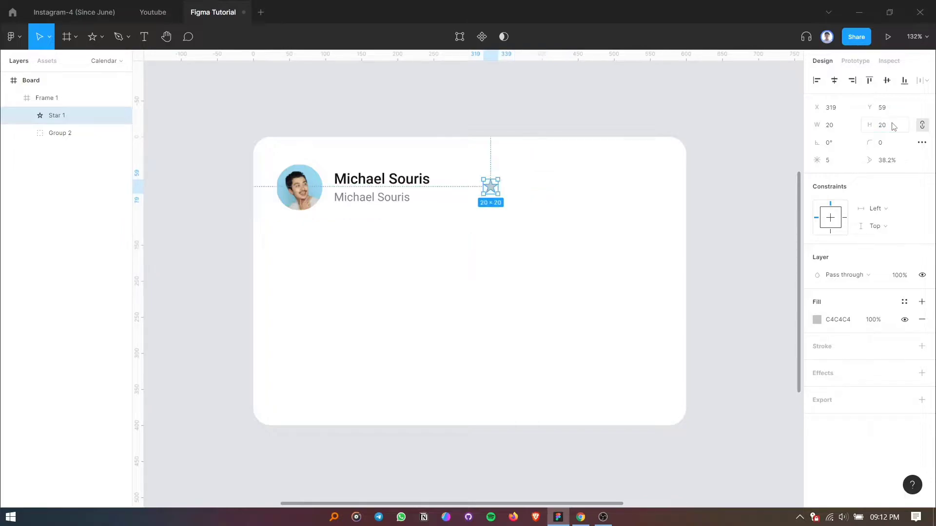
pyautogui.click(896, 127)
pyautogui.write('24')
pyautogui.press('Return')
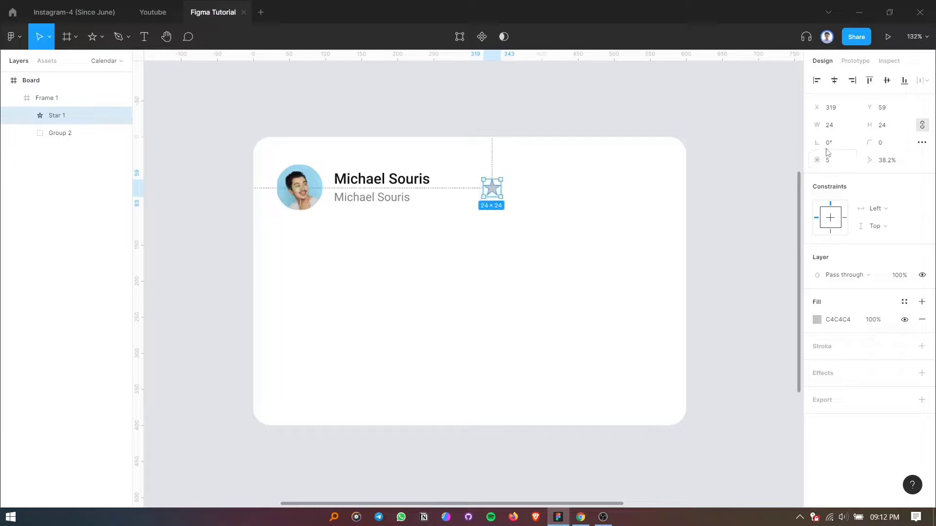
# Round the star's corners with a radius of 1.
pyautogui.moveTo(821, 146); pyautogui.dragTo(892, 144)
pyautogui.hotkey('ctrl', 'z')
pyautogui.click(569, 200)
# Duplicate the star four times at even horizontal spacing to build a row of five rating stars.
pyautogui.click(493, 193)
pyautogui.hotkey('ctrl', 'd')
pyautogui.moveTo(493, 193); pyautogui.dragTo(515, 194)
pyautogui.hotkey('ctrl', 'd')
pyautogui.hotkey('ctrl', 'd')
pyautogui.hotkey('ctrl', 'd')
pyautogui.click(492, 187)
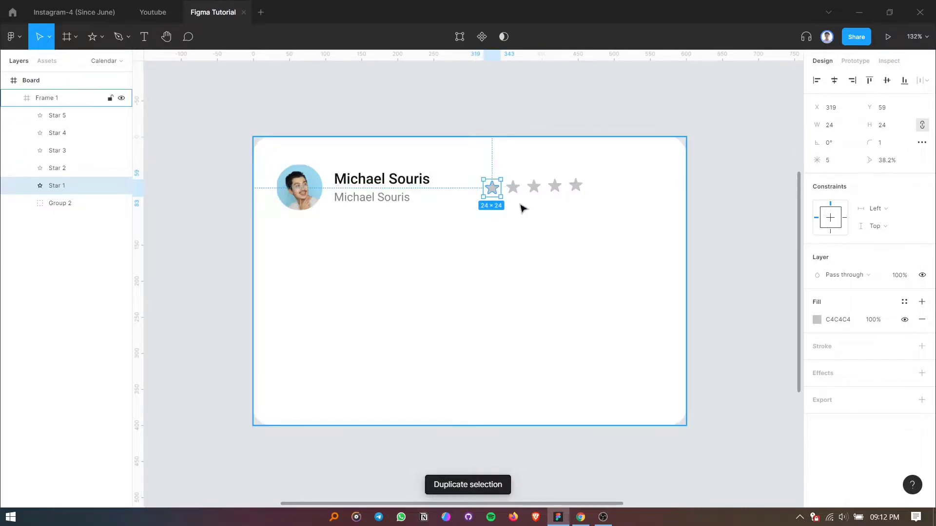
# Align the five stars on their vertical centers and set the horizontal spacing between them to 6.
pyautogui.keyDown('shift'); pyautogui.click(53, 115); pyautogui.keyUp('shift')
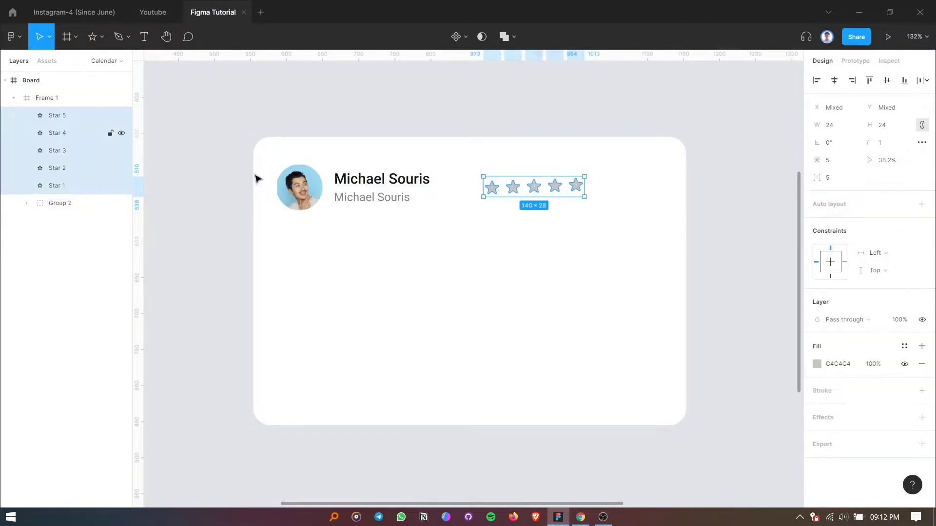
pyautogui.click(887, 80)
pyautogui.click(836, 182)
pyautogui.write('6')
pyautogui.press('Return')
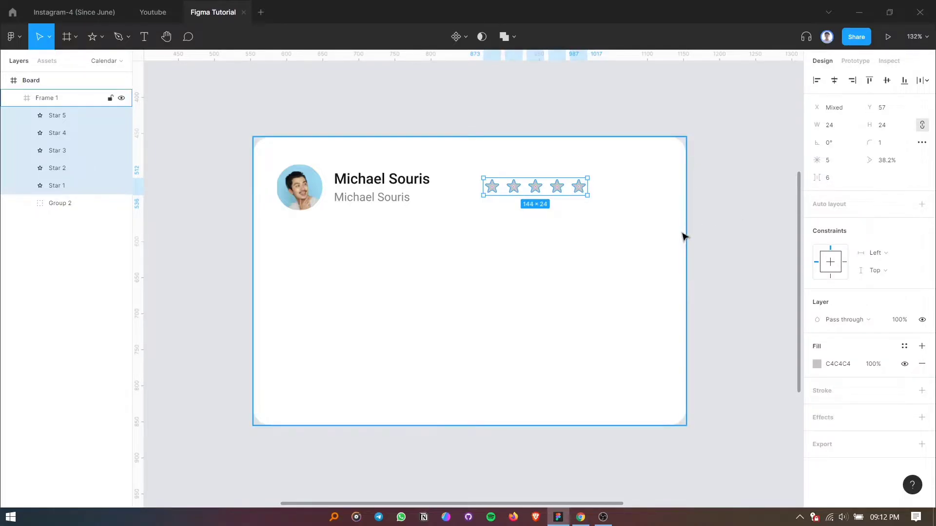
# Group the five stars and move the group toward the card's right edge, level with the upper name line.
pyautogui.hotkey('ctrl', 'g')
pyautogui.moveTo(554, 186); pyautogui.dragTo(580, 181)
pyautogui.keyDown('shift'); pyautogui.click(419, 180); pyautogui.keyUp('shift')
pyautogui.click(571, 183)
pyautogui.hotkey('ctrl', 'z')
pyautogui.doubleClick(570, 180)
# Combine the avatar-and-name group and the star group in a horizontal auto layout frame.
pyautogui.click(415, 186)
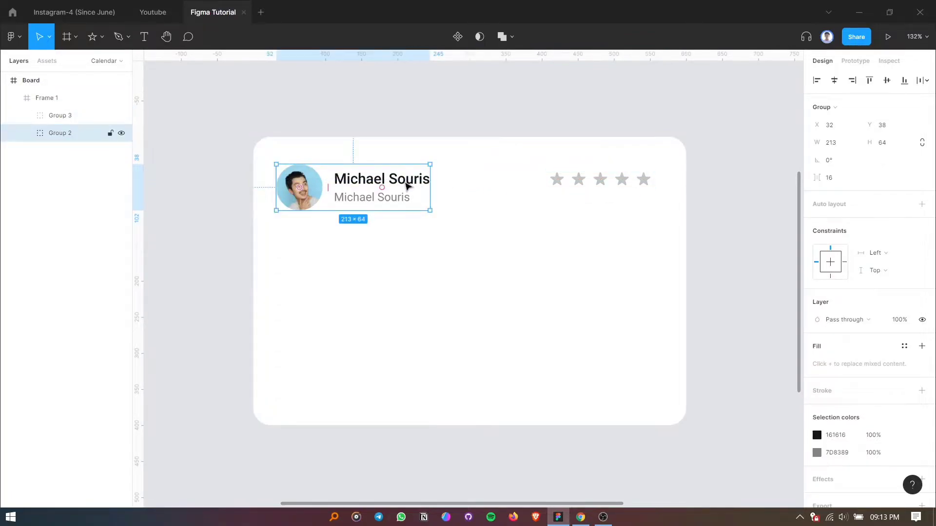
pyautogui.keyDown('shift'); pyautogui.click(564, 183); pyautogui.keyUp('shift')
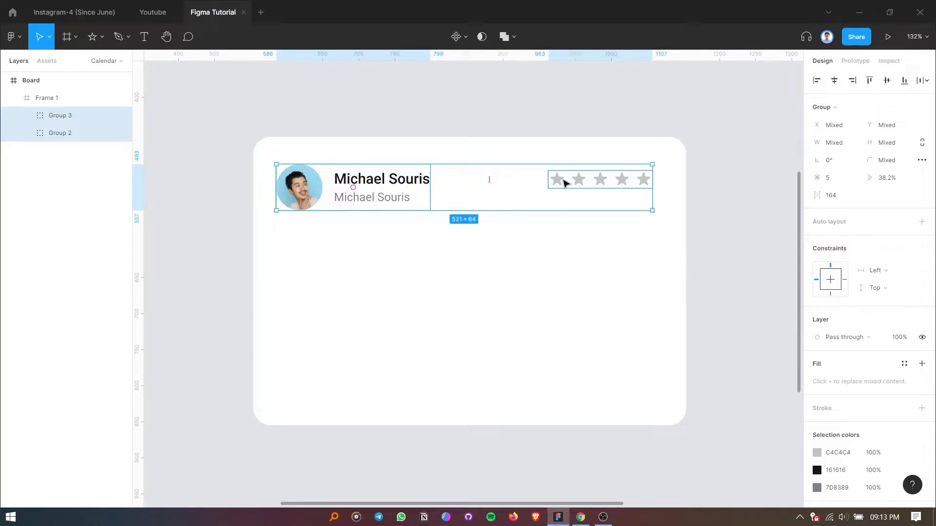
pyautogui.hotkey('ctrl', 'g')
pyautogui.click(921, 221)
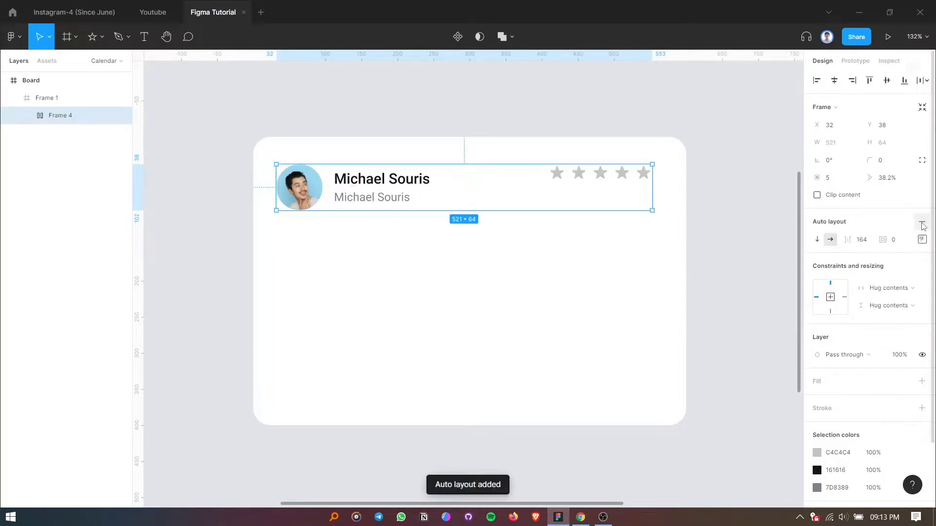
# Convert the star group into an auto layout frame and give it a top padding of 8.
pyautogui.doubleClick(592, 179)
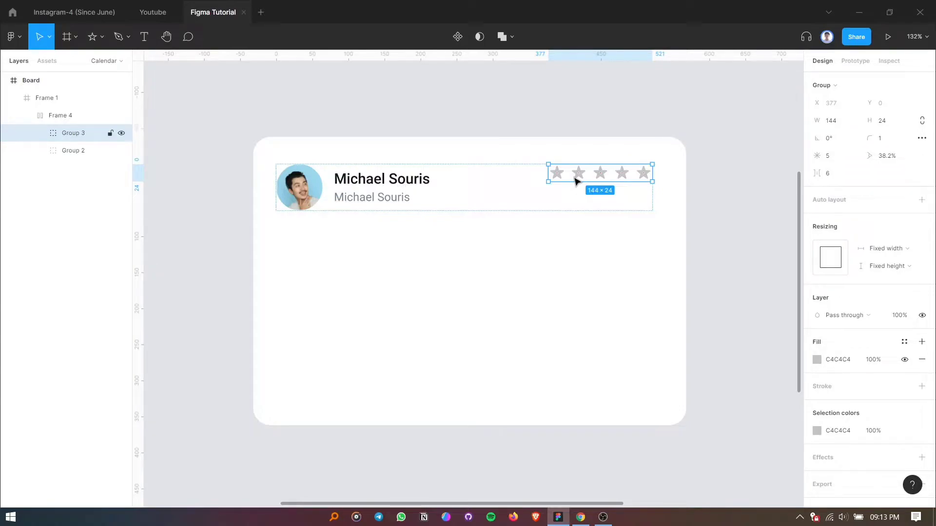
pyautogui.click(921, 199)
pyautogui.click(921, 220)
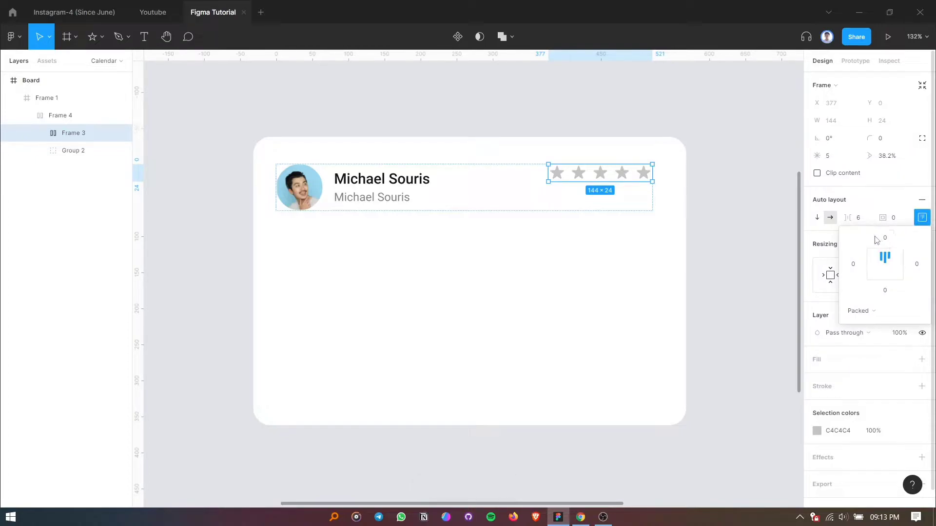
pyautogui.moveTo(877, 240); pyautogui.dragTo(885, 239)
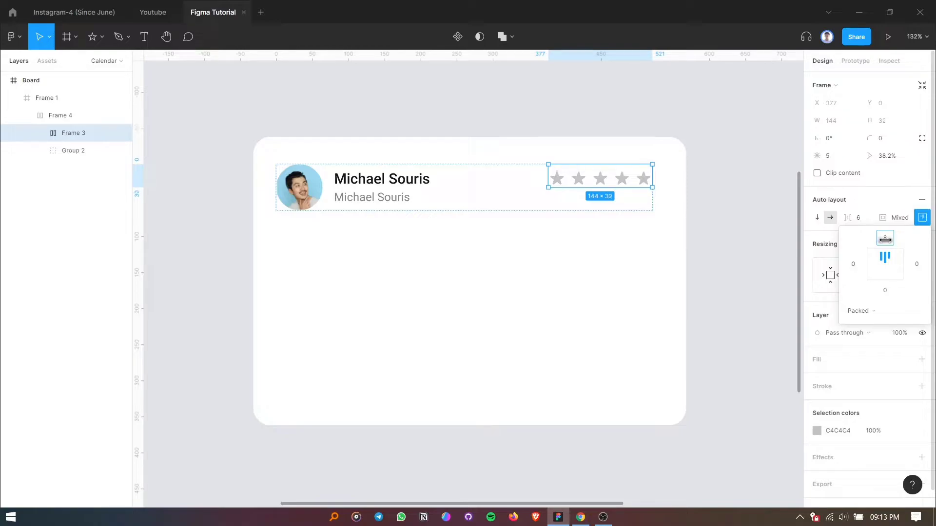
pyautogui.click(764, 262)
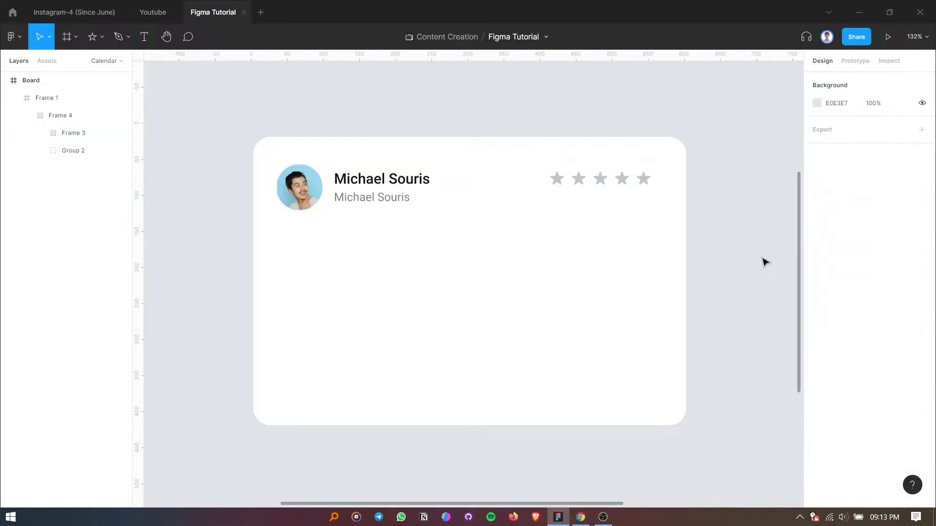
# Change the fill of all five stars to the yellow F8D310.
pyautogui.click(560, 187)
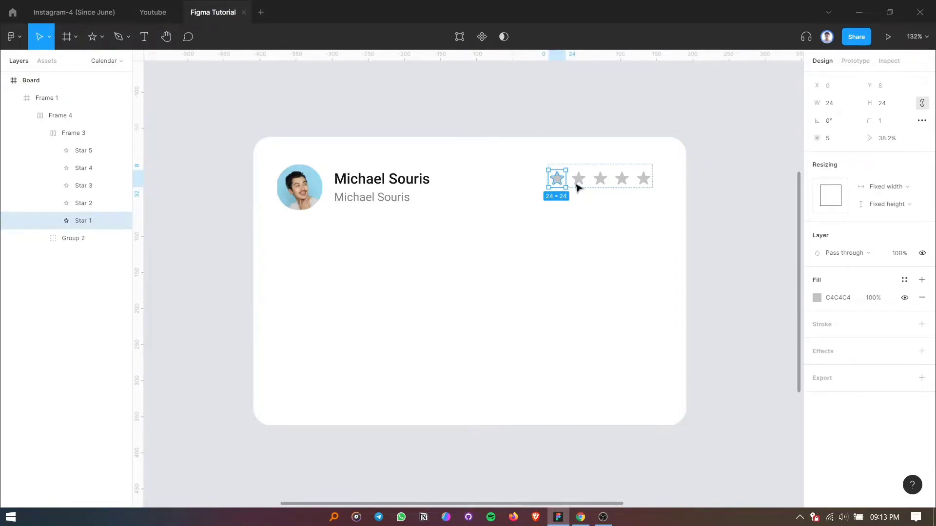
pyautogui.keyDown('shift'); pyautogui.click(78, 150); pyautogui.keyUp('shift')
pyautogui.click(819, 299)
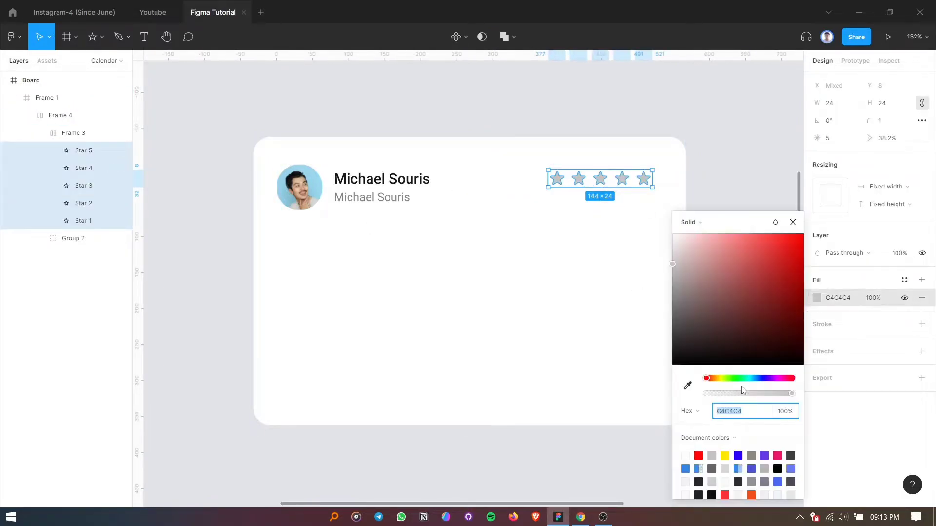
pyautogui.click(720, 379)
pyautogui.click(787, 255)
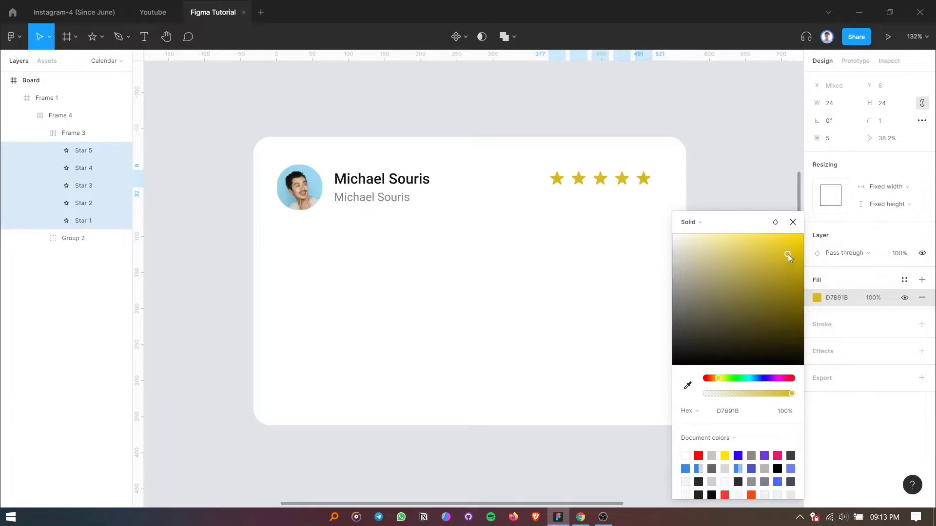
pyautogui.moveTo(771, 242); pyautogui.dragTo(795, 241)
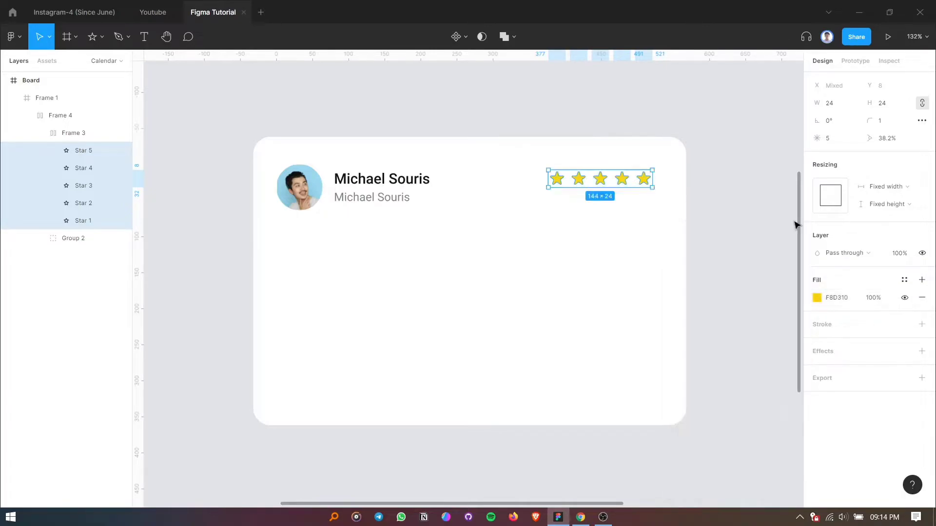
pyautogui.click(769, 238)
pyautogui.doubleClick(397, 181)
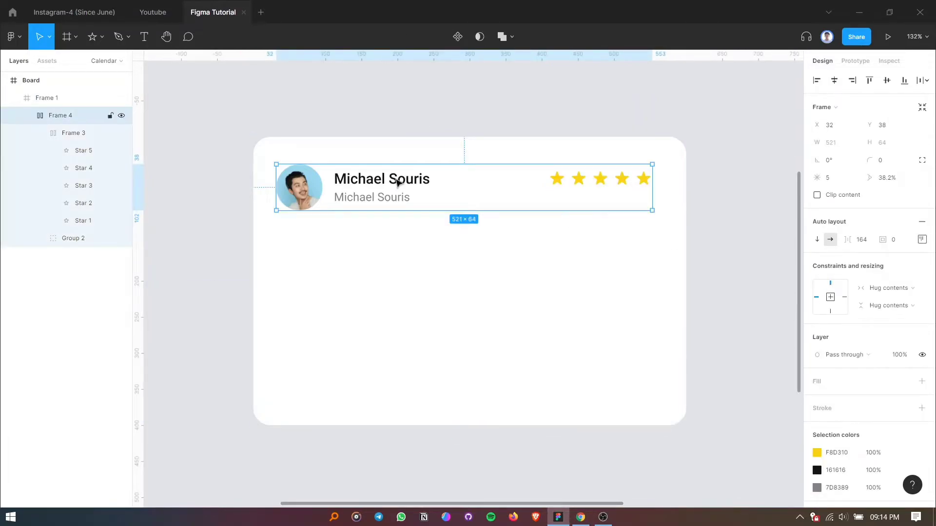
pyautogui.click(397, 181)
pyautogui.press('Escape')
pyautogui.press('Escape')
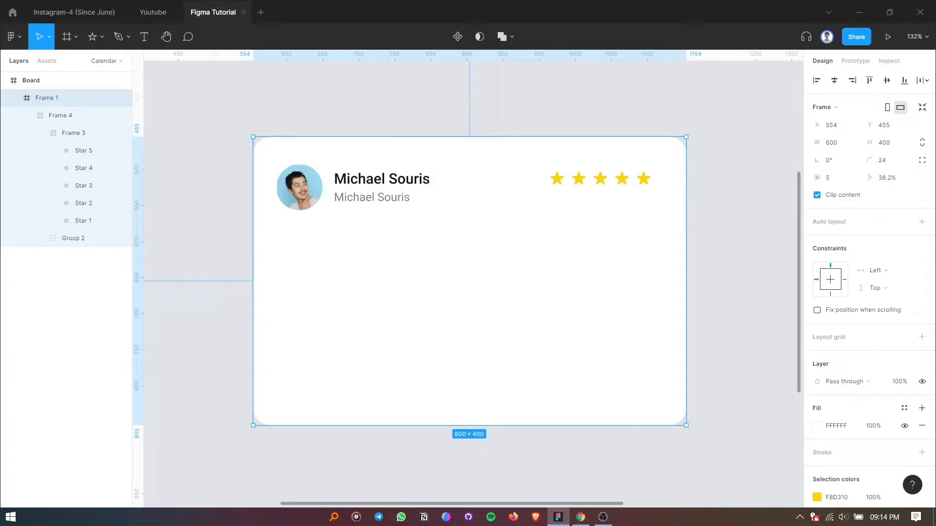
# Add a text layer below the card's header and paste the copied restaurant review with its source link.
pyautogui.hotkey('alt', 'Tab')
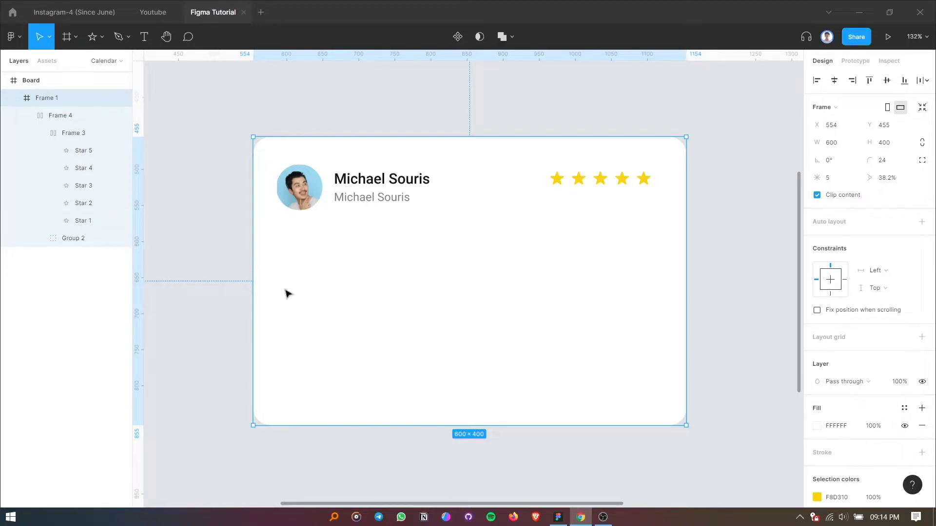
pyautogui.click(146, 39)
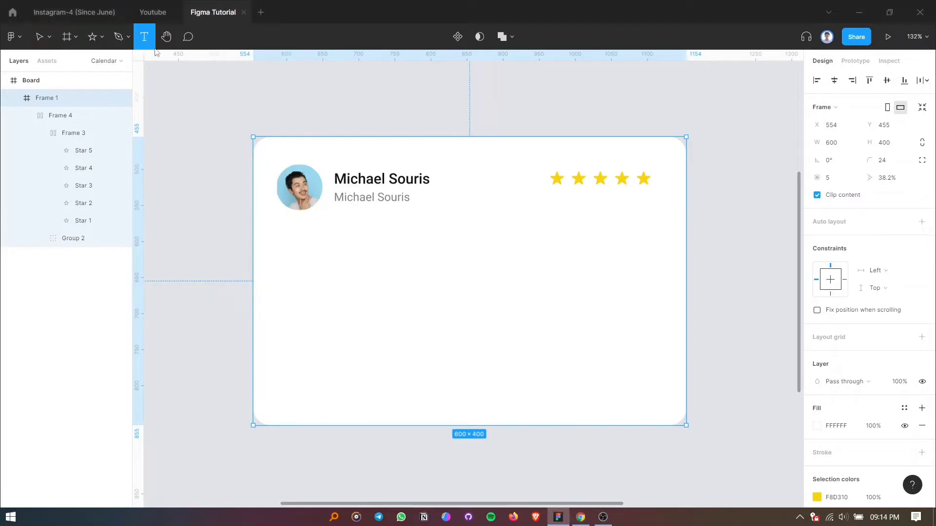
pyautogui.click(294, 244)
pyautogui.hotkey('ctrl', 'v')
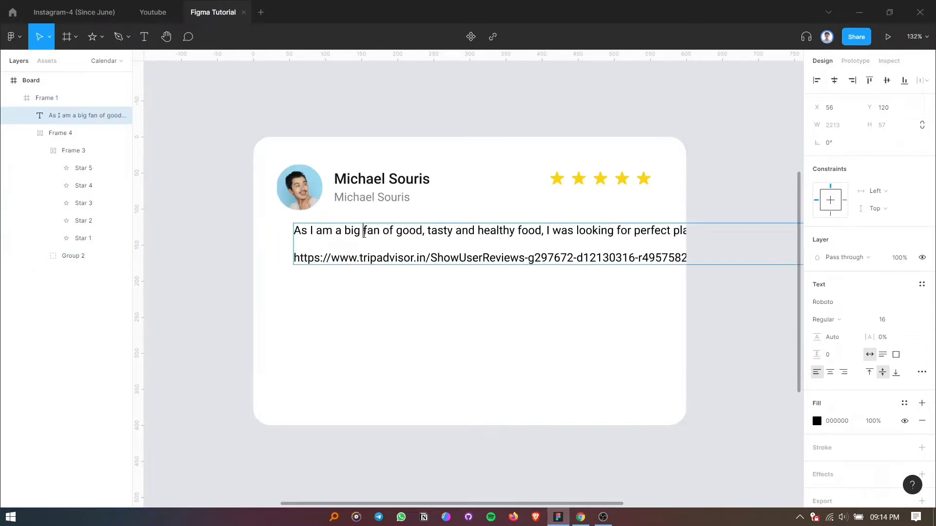
pyautogui.hotkey('ctrl', 'a')
pyautogui.press('Escape')
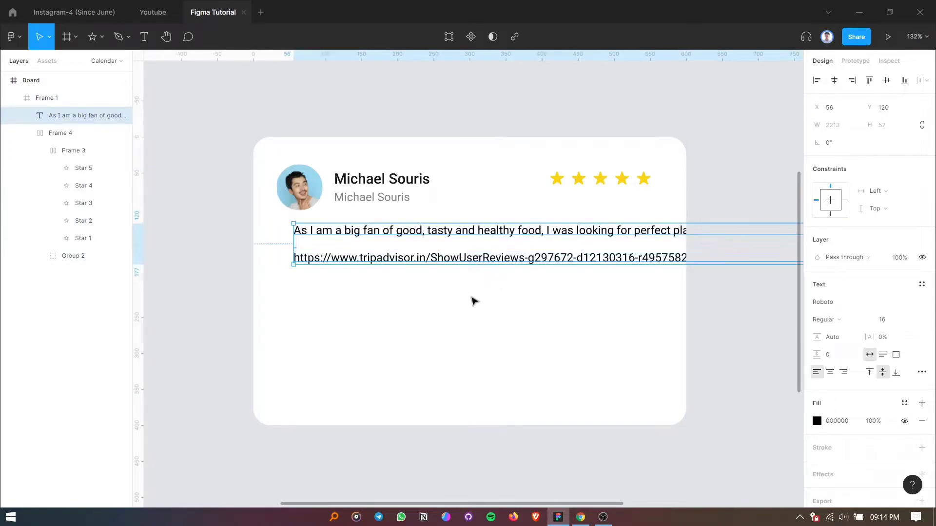
# Switch the review text to fixed-size resizing and set its width to 500.
pyautogui.click(896, 355)
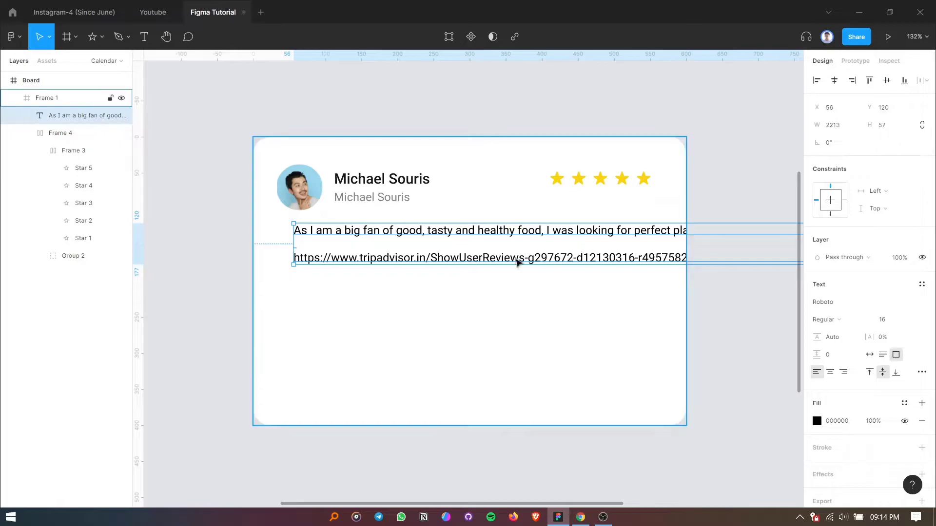
pyautogui.scroll(-1, 404, 245)
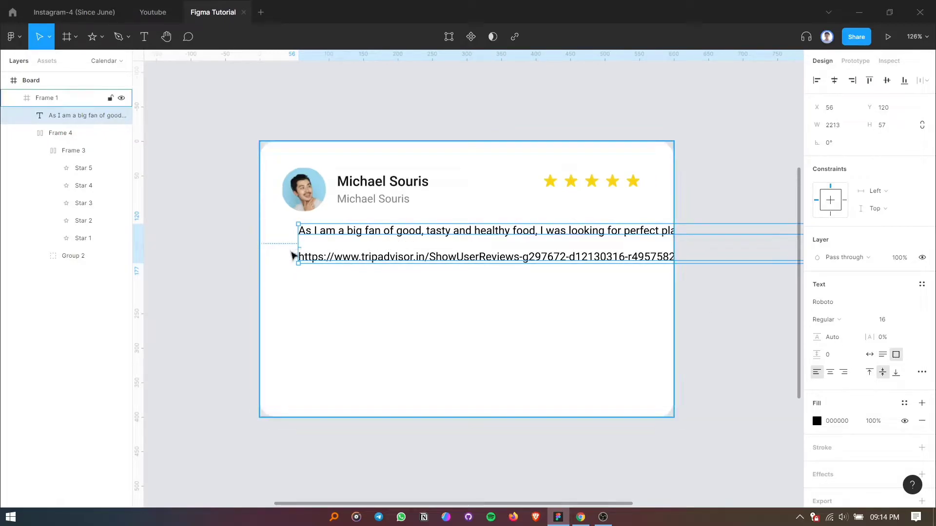
pyautogui.scroll(-3, 269, 253)
pyautogui.scroll(-3, 317, 259)
pyautogui.scroll(1, 349, 257)
pyautogui.scroll(-3, 334, 255)
pyautogui.scroll(3, 341, 258)
pyautogui.scroll(1, 341, 259)
pyautogui.click(845, 129)
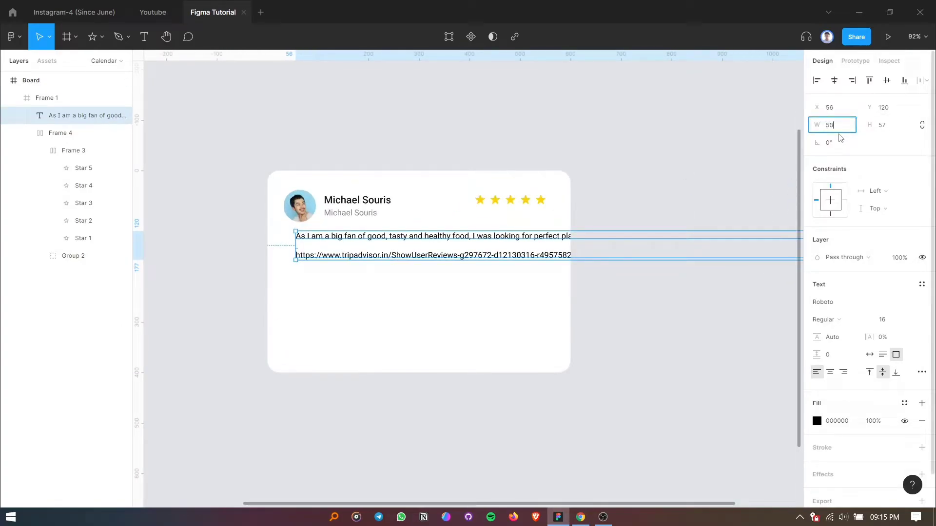
pyautogui.write('500')
pyautogui.press('Return')
# Align the review text to the top of its box and switch its resizing to auto height.
pyautogui.doubleClick(385, 281)
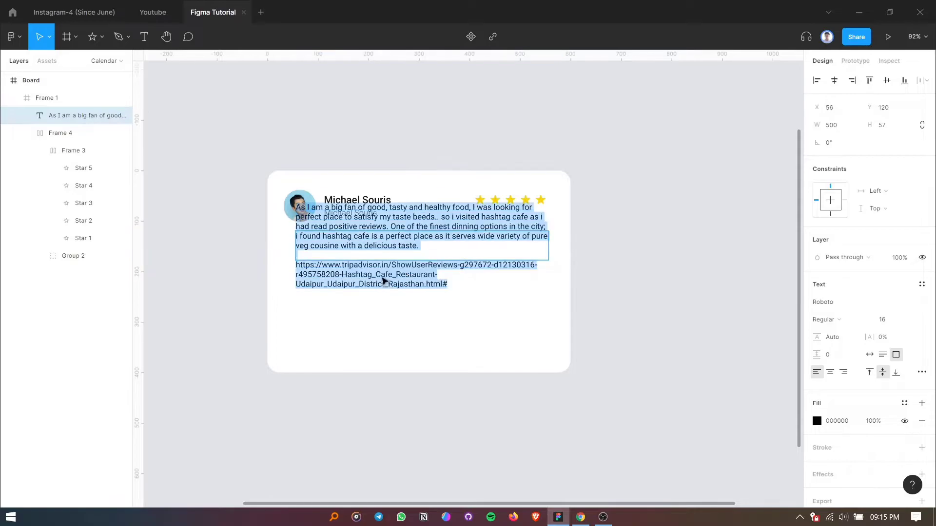
pyautogui.click(368, 242)
pyautogui.click(870, 372)
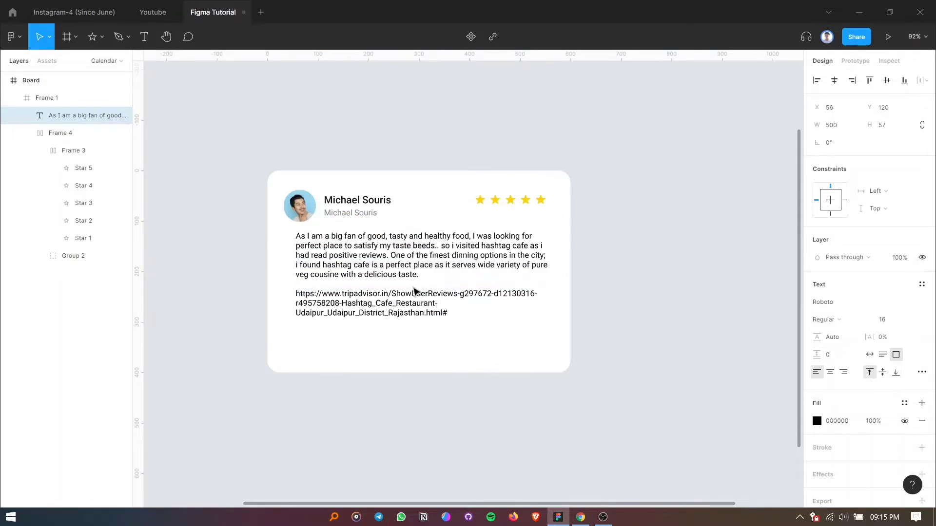
pyautogui.click(425, 307)
pyautogui.click(427, 308)
pyautogui.doubleClick(425, 307)
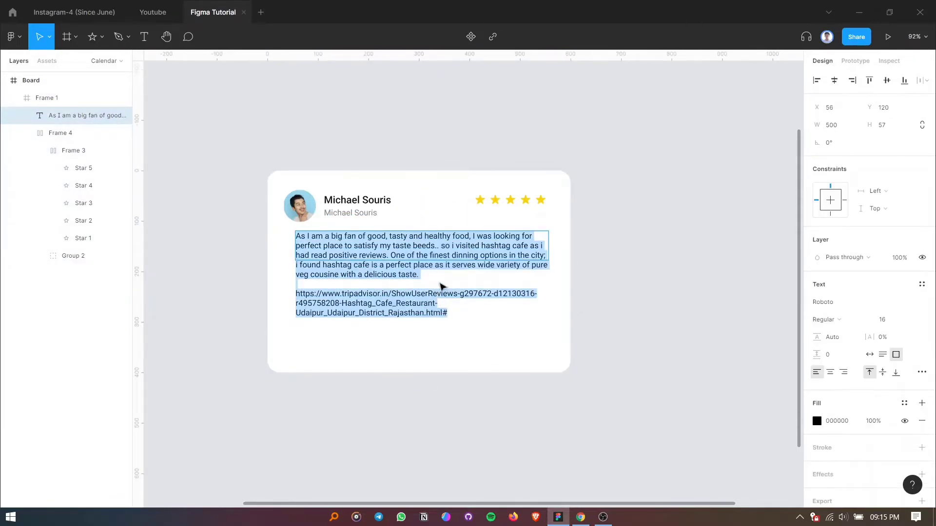
pyautogui.click(888, 358)
# Delete the source link and the blank lines at the end of the review text.
pyautogui.click(444, 305)
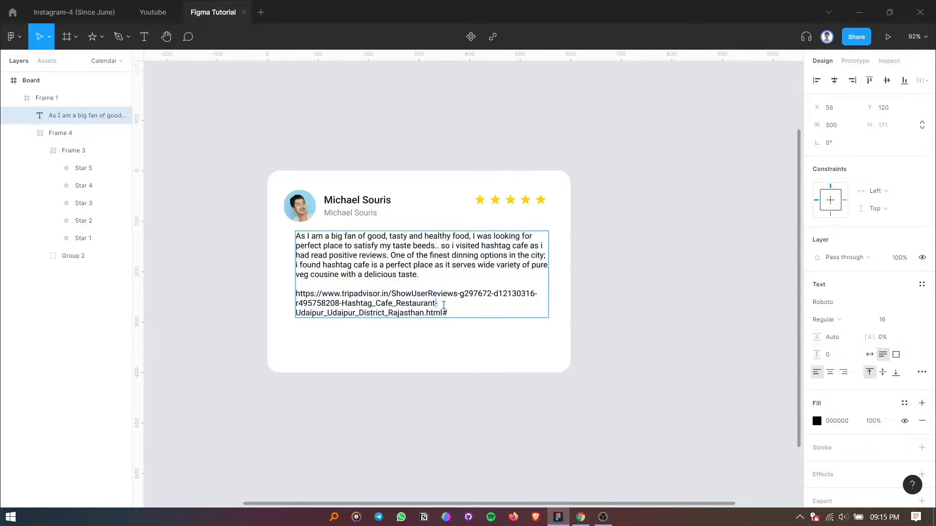
pyautogui.moveTo(463, 315); pyautogui.dragTo(282, 296)
pyautogui.press('BackSpace')
pyautogui.press('BackSpace')
pyautogui.press('BackSpace')
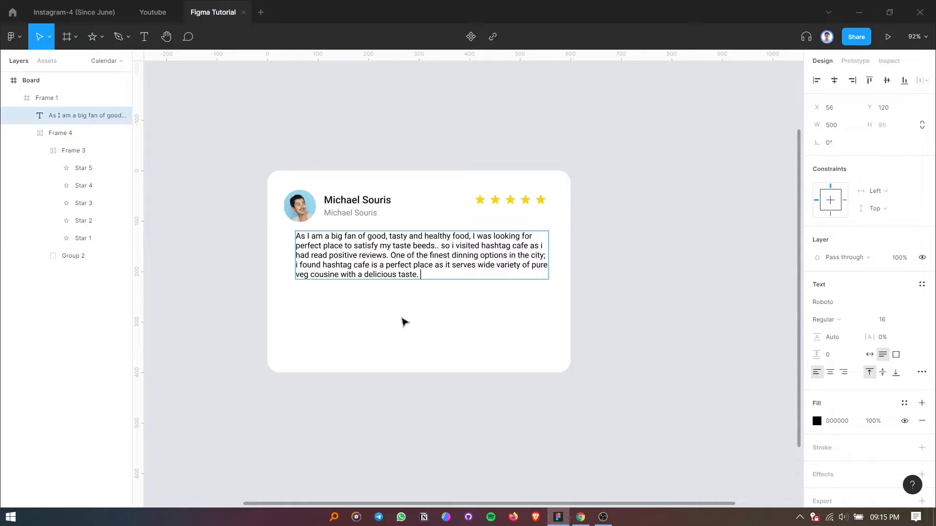
pyautogui.click(585, 307)
# Move the review text below the header near the avatar's left edge, at about X 39, Y 137.
pyautogui.keyDown('ctrl'); pyautogui.scroll(2, 441, 280); pyautogui.keyUp('ctrl')
pyautogui.click(355, 259)
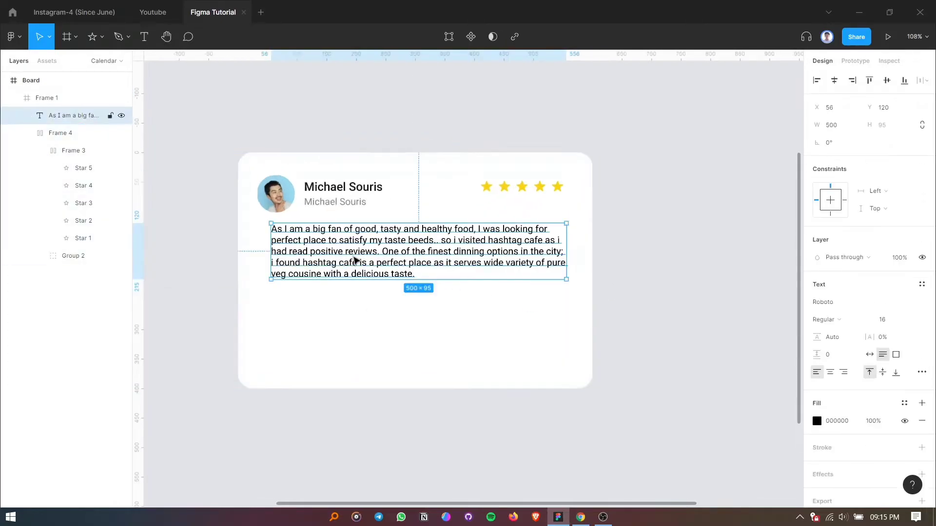
pyautogui.moveTo(356, 267); pyautogui.dragTo(344, 271)
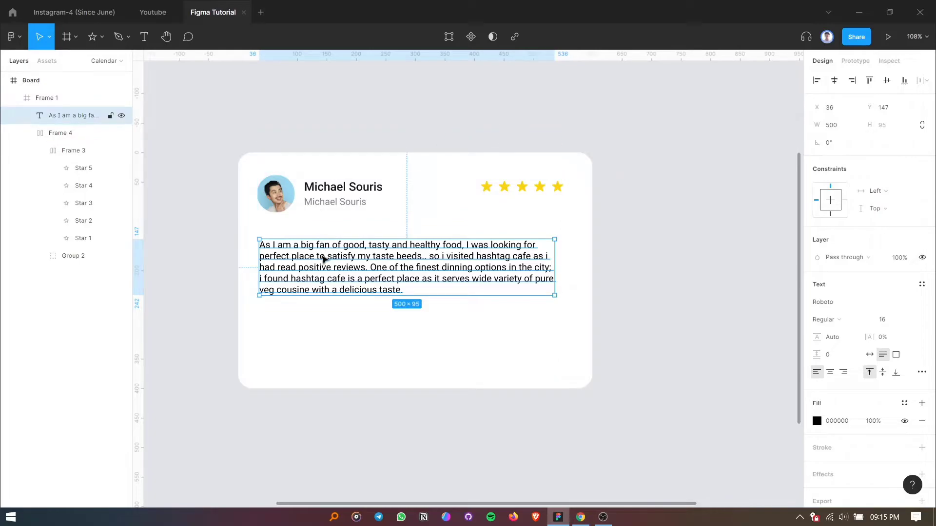
pyautogui.click(307, 198)
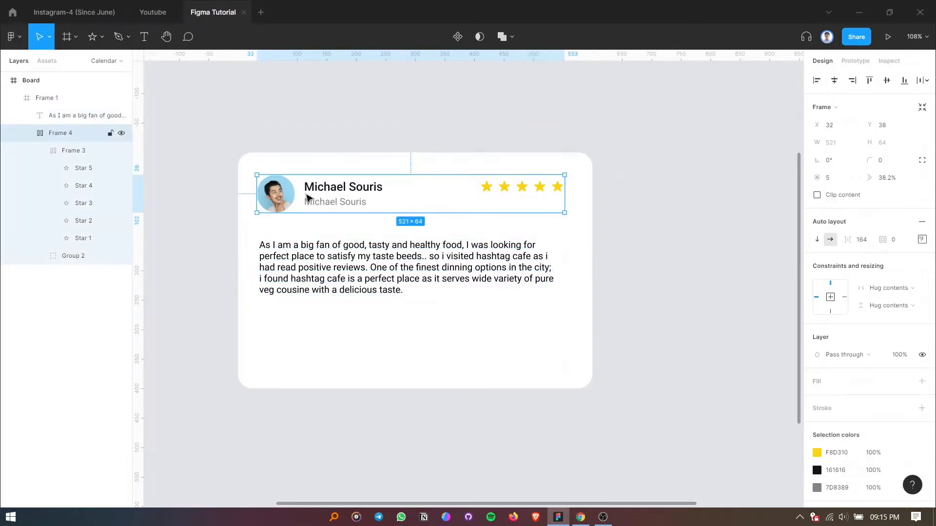
pyautogui.click(330, 253)
pyautogui.moveTo(337, 269); pyautogui.dragTo(339, 264)
pyautogui.keyDown('shift'); pyautogui.click(336, 213); pyautogui.keyUp('shift')
# Try a line height of 150% on the whole review text and settle on 170%.
pyautogui.doubleClick(345, 262)
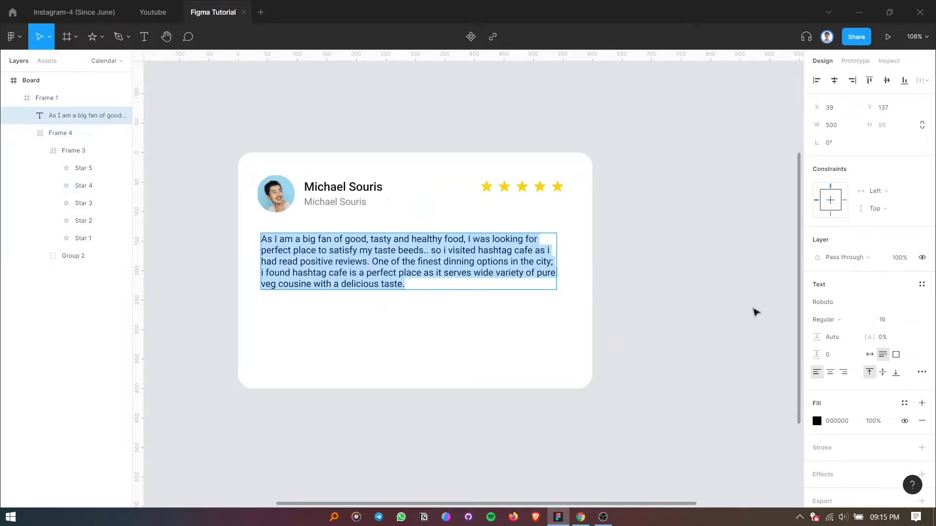
pyautogui.click(831, 337)
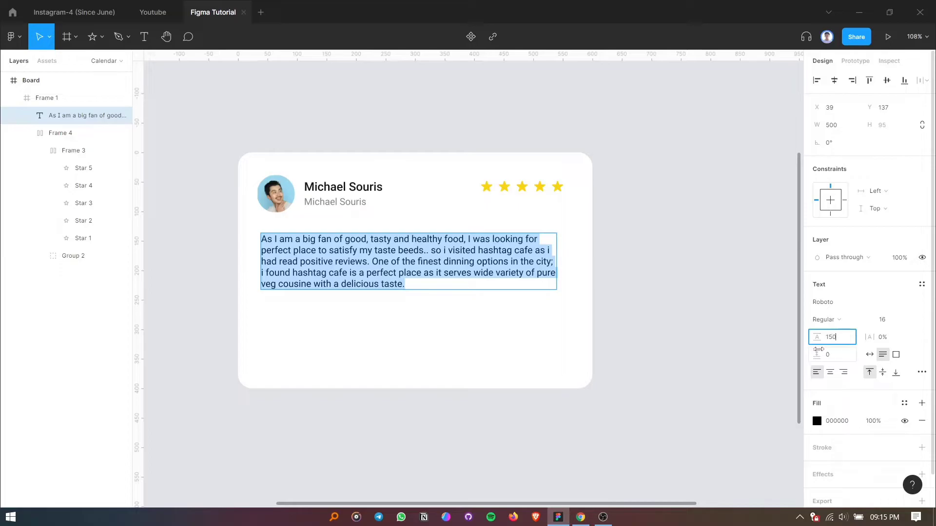
pyautogui.write('150%')
pyautogui.press('Return')
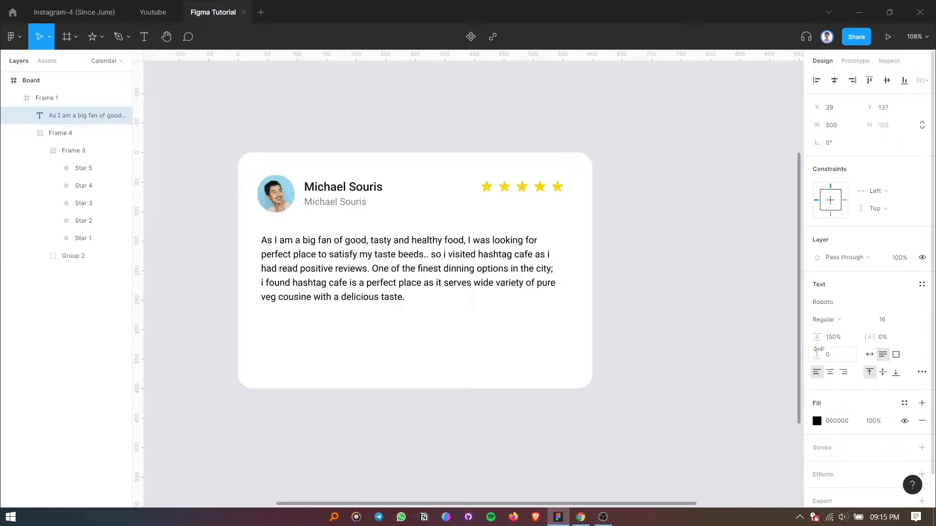
pyautogui.click(839, 340)
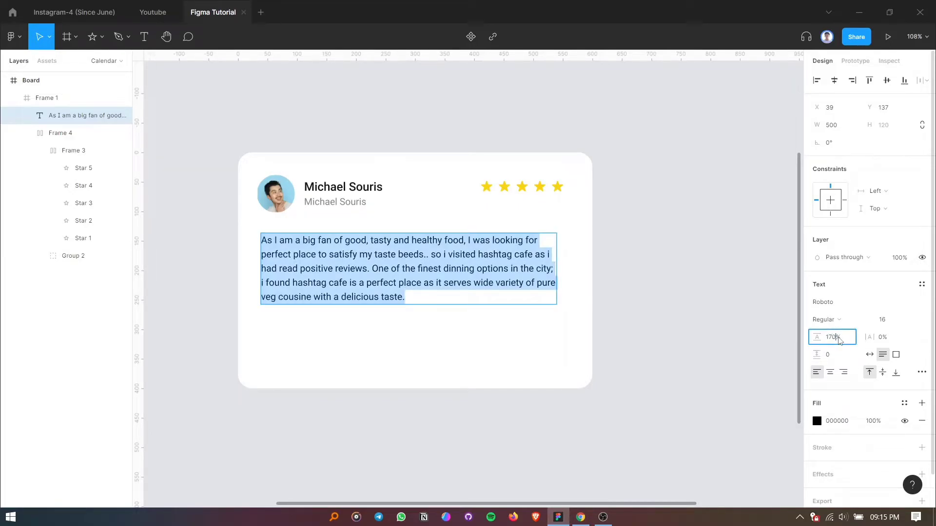
pyautogui.press('Return')
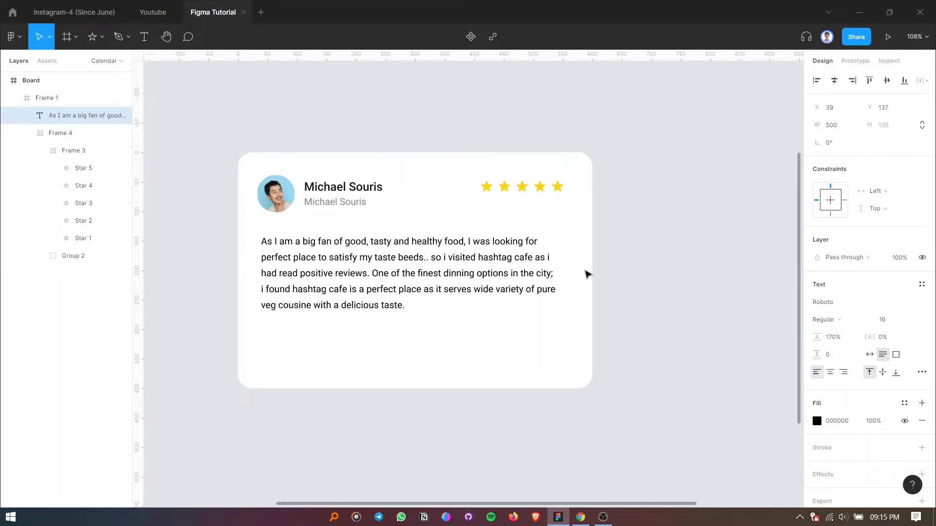
# Widen the review text box to about 523 so its lines extend closer to the card's right edge.
pyautogui.press('Escape')
pyautogui.moveTo(558, 259); pyautogui.dragTo(570, 257)
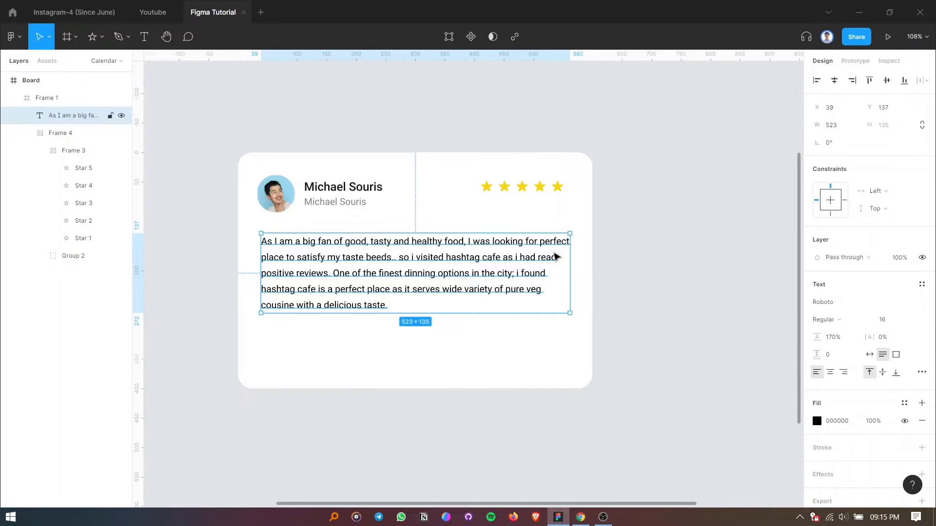
pyautogui.doubleClick(497, 271)
pyautogui.click(437, 351)
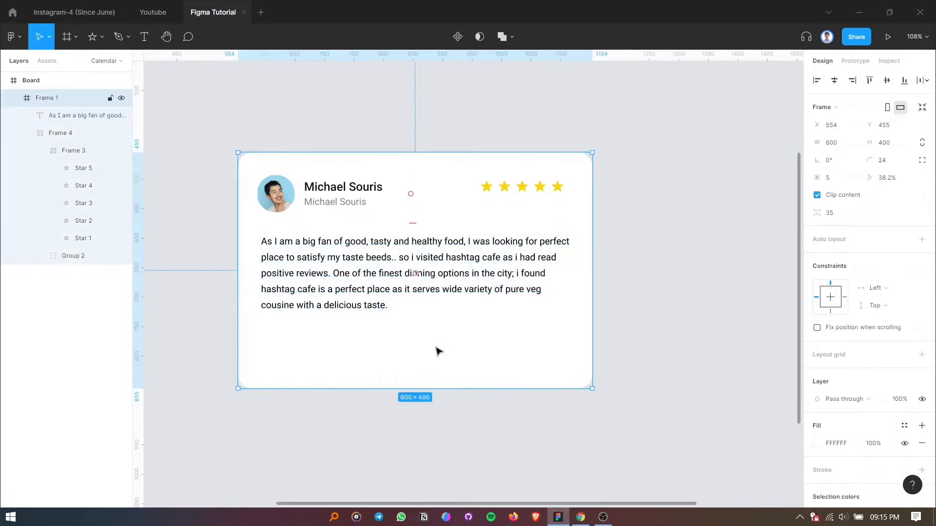
# Set the vertical spacing between the header row and the review text to 24.
pyautogui.click(354, 287)
pyautogui.keyDown('shift'); pyautogui.click(347, 200); pyautogui.keyUp('shift')
pyautogui.click(835, 197)
pyautogui.write('24')
pyautogui.press('Return')
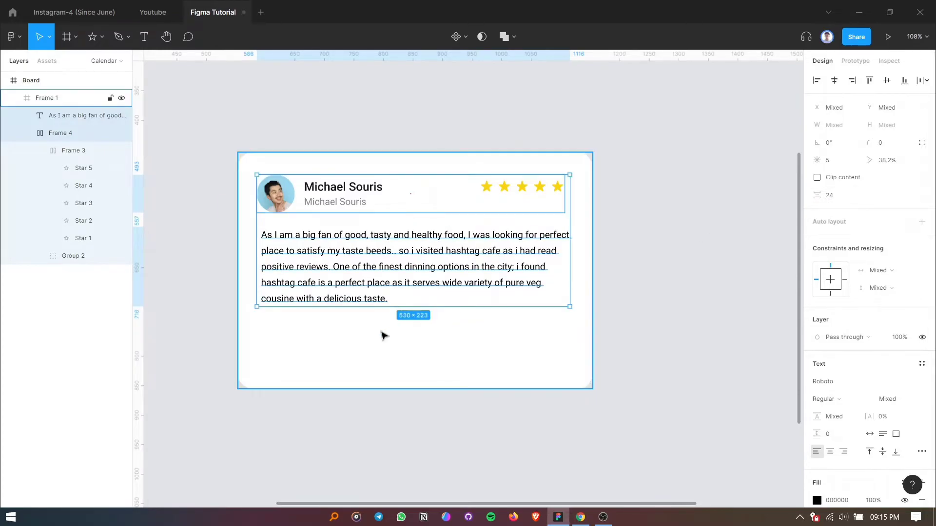
# Change the review text's fill colour to the muted grey 626870.
pyautogui.click(366, 278)
pyautogui.click(817, 421)
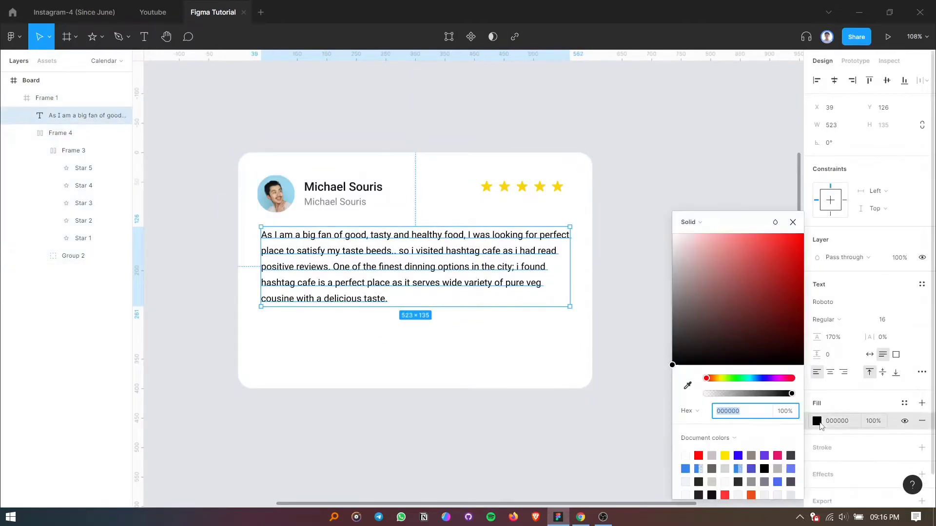
pyautogui.click(686, 469)
pyautogui.moveTo(686, 332); pyautogui.dragTo(688, 308)
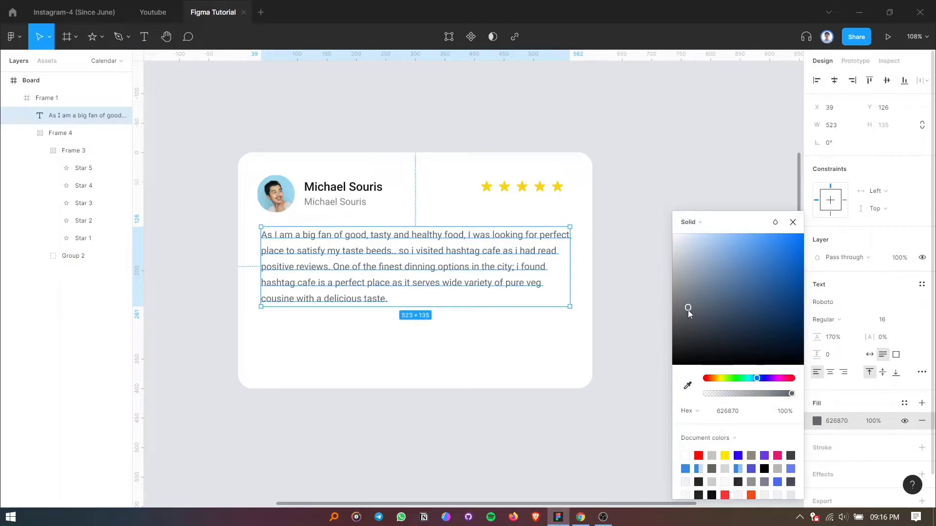
pyautogui.click(792, 222)
pyautogui.click(720, 247)
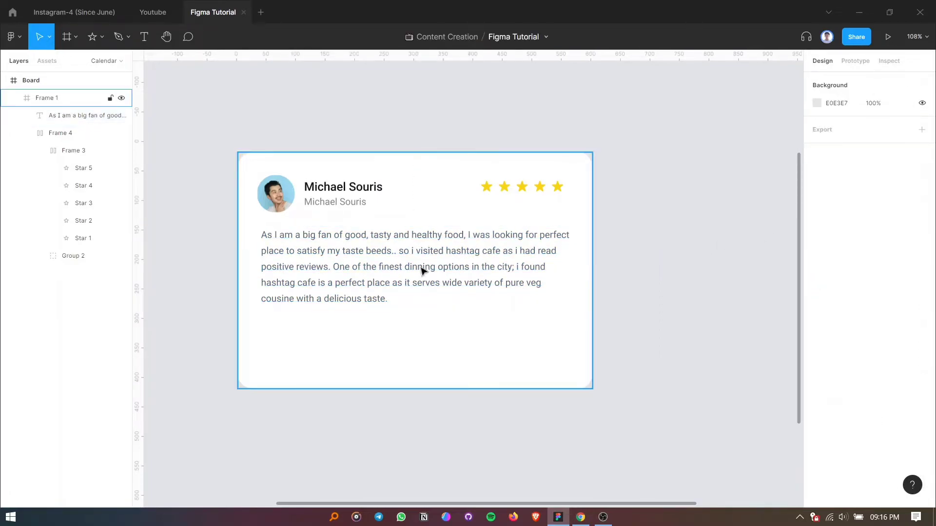
# Draw a 65 by 65 square below the review text at about X 39, Y 285, with a corner radius of 8.
pyautogui.scroll(-1, 354, 250)
pyautogui.scroll(2, 354, 251)
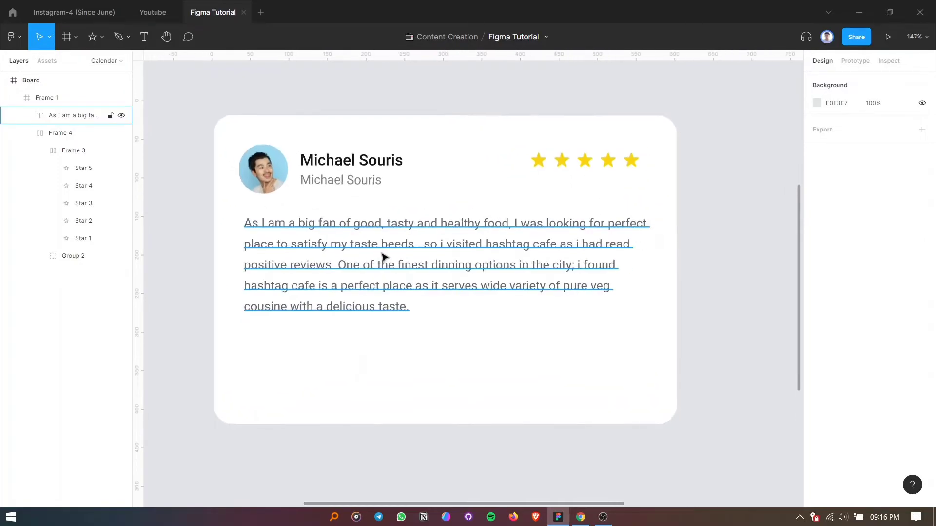
pyautogui.scroll(1, 312, 247)
pyautogui.hscroll(-1, 429, 248)
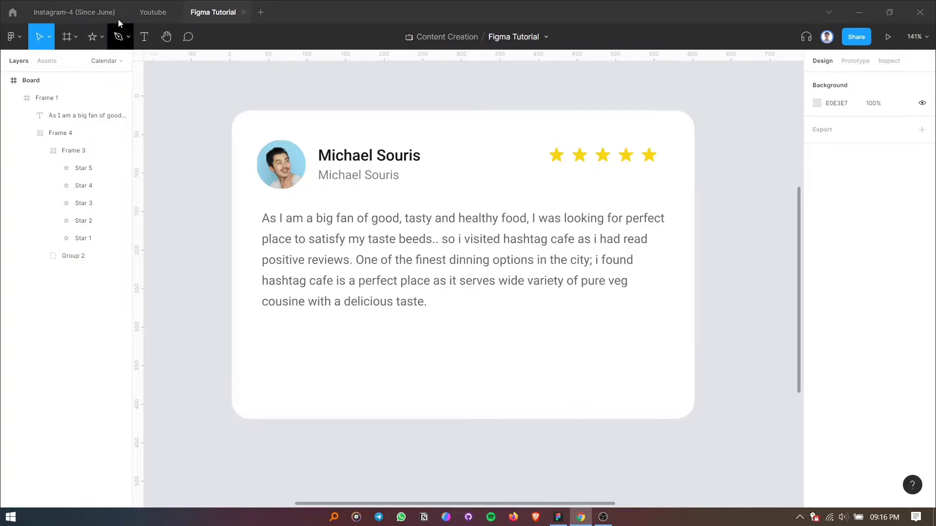
pyautogui.click(100, 37)
pyautogui.click(82, 64)
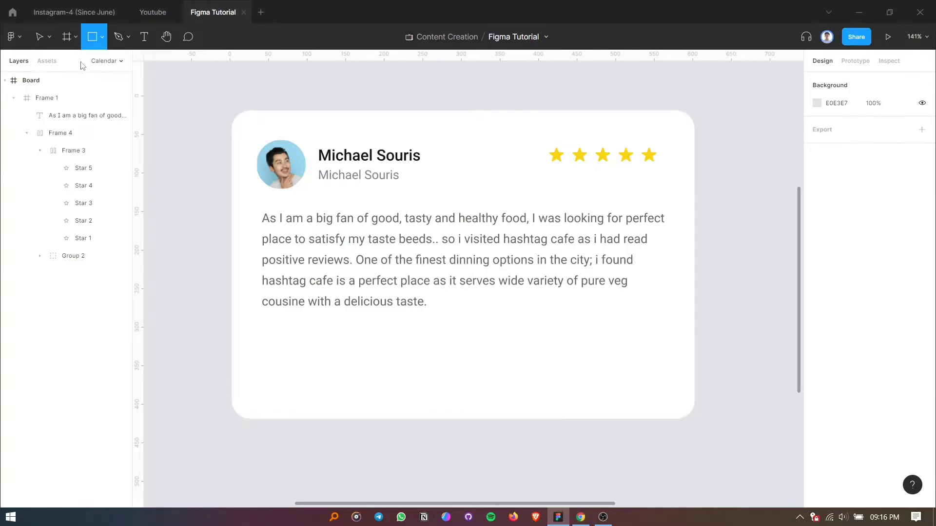
pyautogui.moveTo(268, 334)
pyautogui.mouseDown()
pyautogui.moveTo(313, 380)
pyautogui.moveTo(291, 361)
pyautogui.mouseUp()
pyautogui.click(888, 148)
pyautogui.write('4')
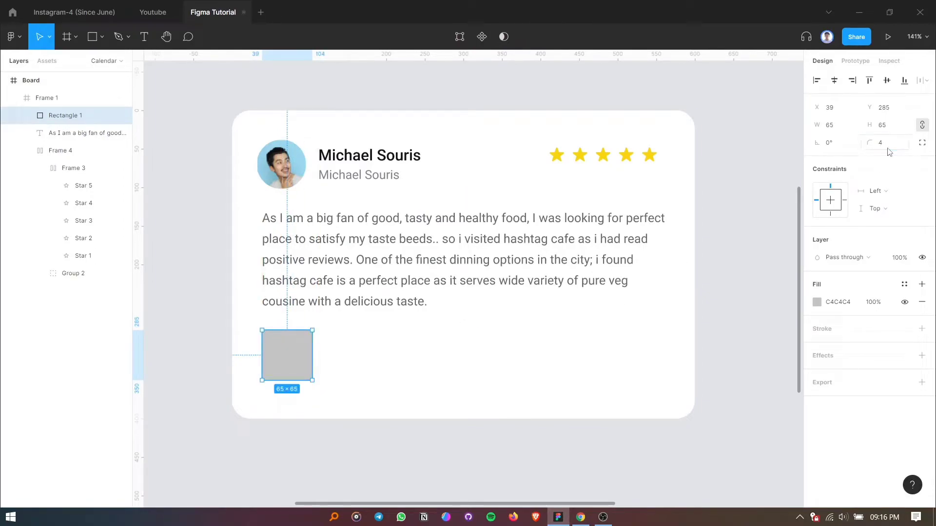
pyautogui.click(888, 151)
pyautogui.write('8')
pyautogui.press('Return')
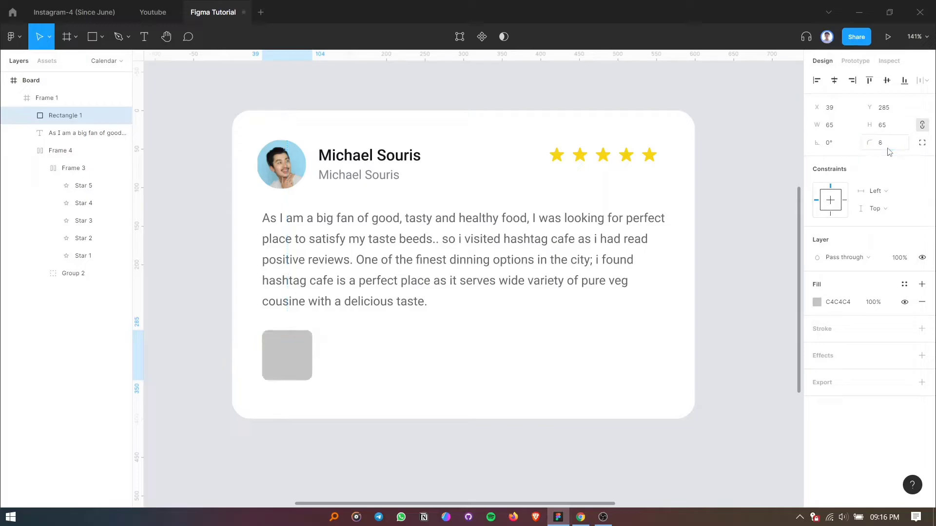
# Duplicate the rounded square beside the first one and set the horizontal spacing between the two to 16.
pyautogui.moveTo(287, 364); pyautogui.dragTo(352, 368)
pyautogui.keyDown('shift'); pyautogui.click(307, 366); pyautogui.keyUp('shift')
pyautogui.click(843, 157)
pyautogui.write('16')
pyautogui.press('Return')
pyautogui.click(345, 362)
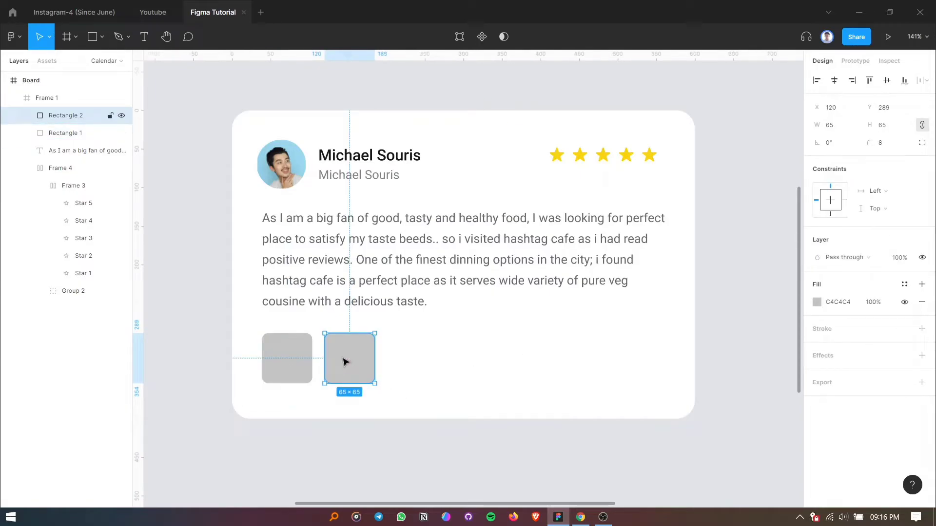
# Add four more copies of the rounded square to the right at the same spacing, making a row of six.
pyautogui.hotkey('ctrl', 'd')
pyautogui.moveTo(343, 362); pyautogui.dragTo(407, 359)
pyautogui.hotkey('ctrl', 'd')
pyautogui.hotkey('ctrl', 'd')
pyautogui.hotkey('ctrl', 'd')
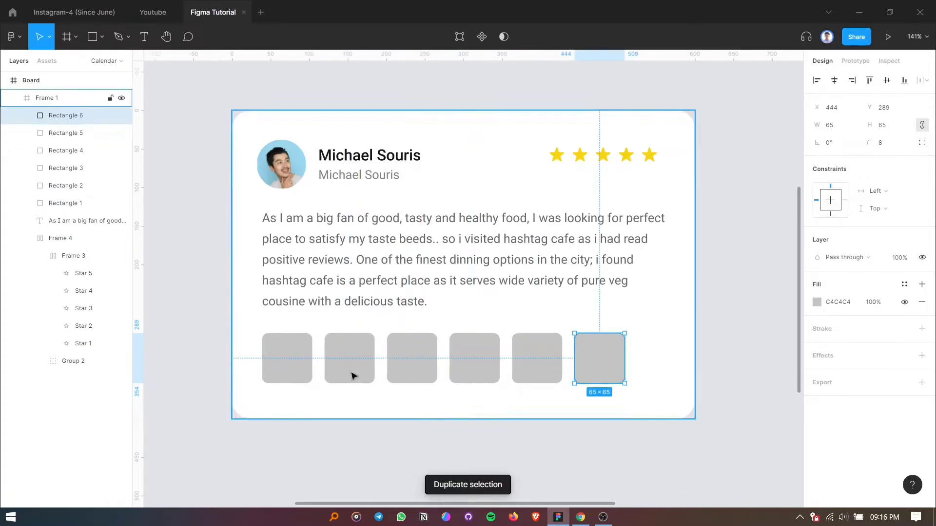
# Search the Unsplash plugin for "cafe" and fill the first square with the photo of coffee cups among plants.
pyautogui.click(299, 361)
pyautogui.rightClick(285, 360)
pyautogui.moveTo(359, 422)
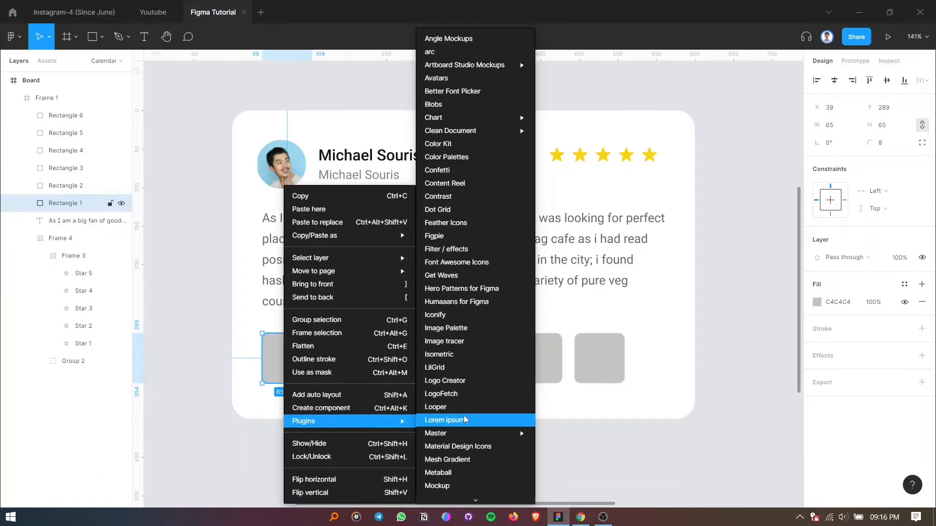
pyautogui.scroll(-5, 463, 420)
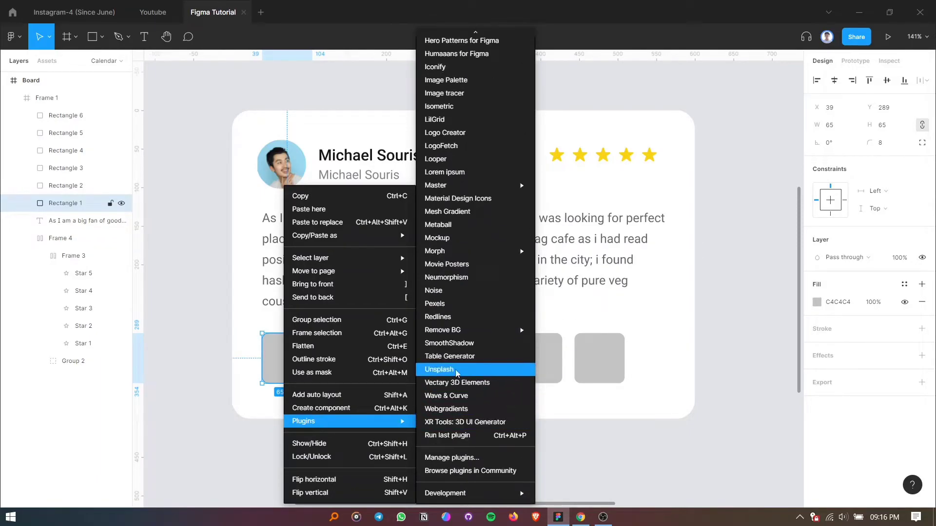
pyautogui.click(457, 373)
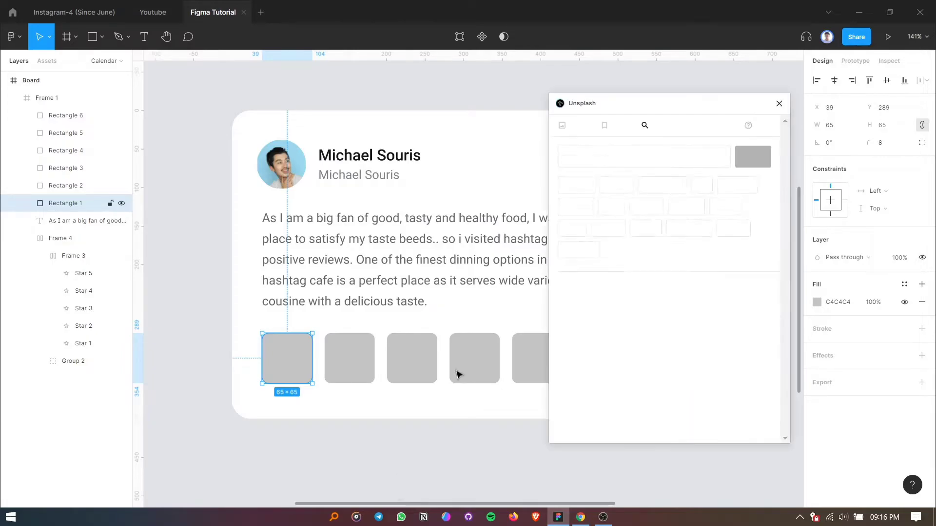
pyautogui.click(590, 156)
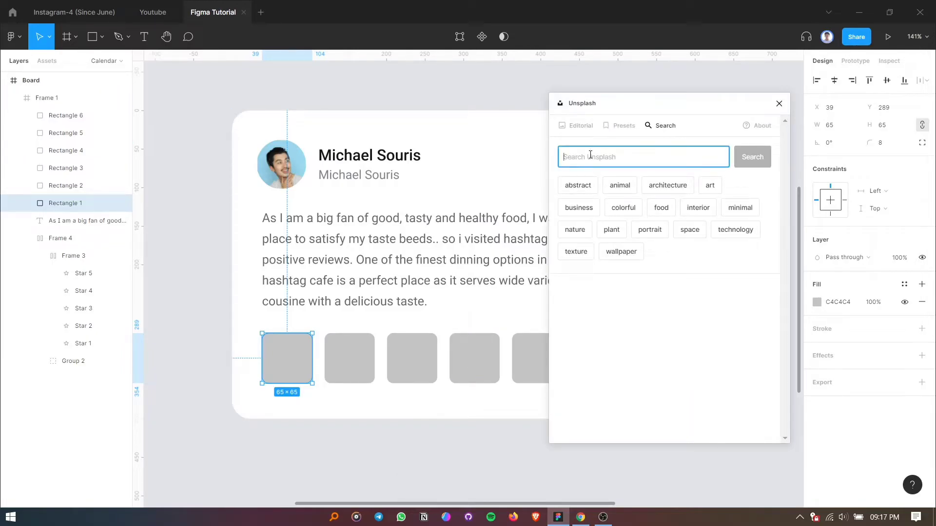
pyautogui.write('cafe')
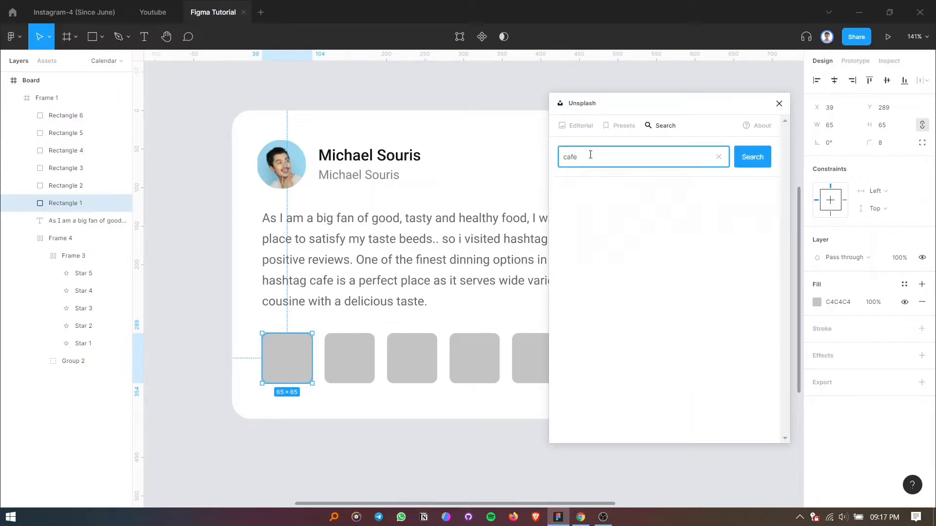
pyautogui.moveTo(605, 282); pyautogui.dragTo(356, 365)
# Fill the third square with the Unsplash photo of a portafilter and coffee beans on a grey surface.
pyautogui.click(355, 366)
pyautogui.scroll(-4, 695, 327)
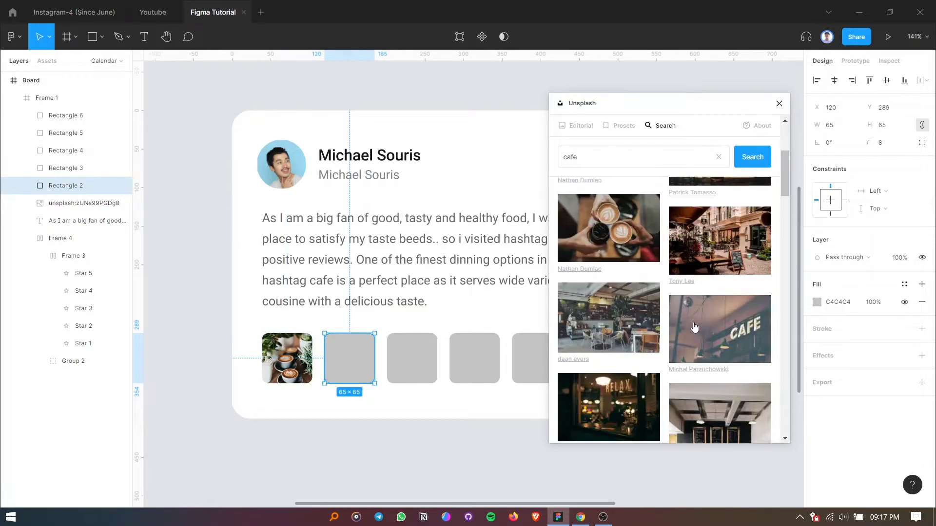
pyautogui.scroll(-2, 694, 327)
pyautogui.click(432, 363)
pyautogui.click(617, 426)
# Fill the fourth square with the Unsplash photo of milk being poured into a latte.
pyautogui.scroll(-8, 691, 337)
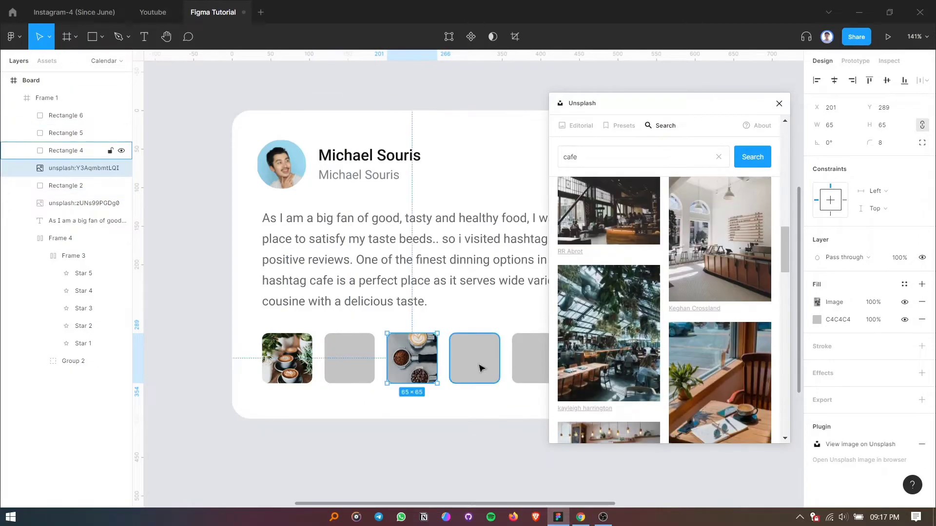
pyautogui.click(481, 368)
pyautogui.scroll(-8, 647, 343)
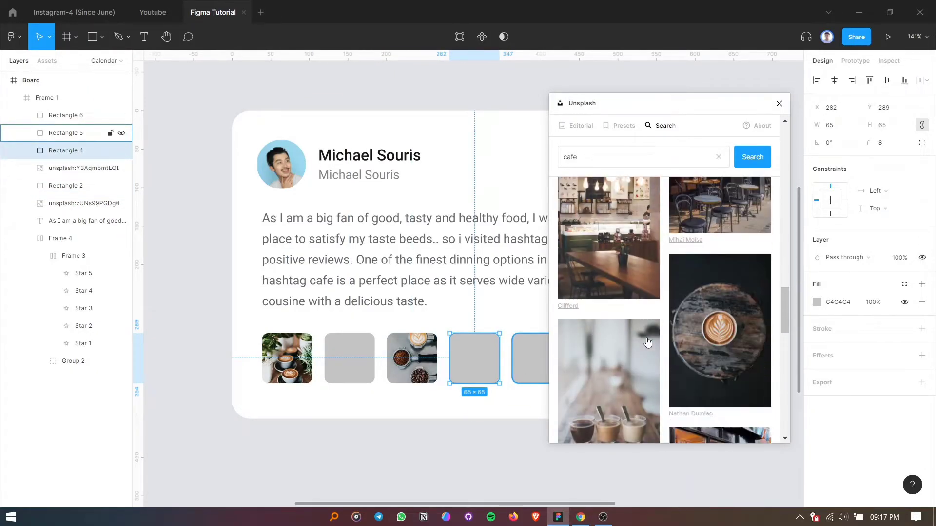
pyautogui.scroll(-3, 647, 343)
pyautogui.scroll(-3, 645, 337)
pyautogui.click(625, 328)
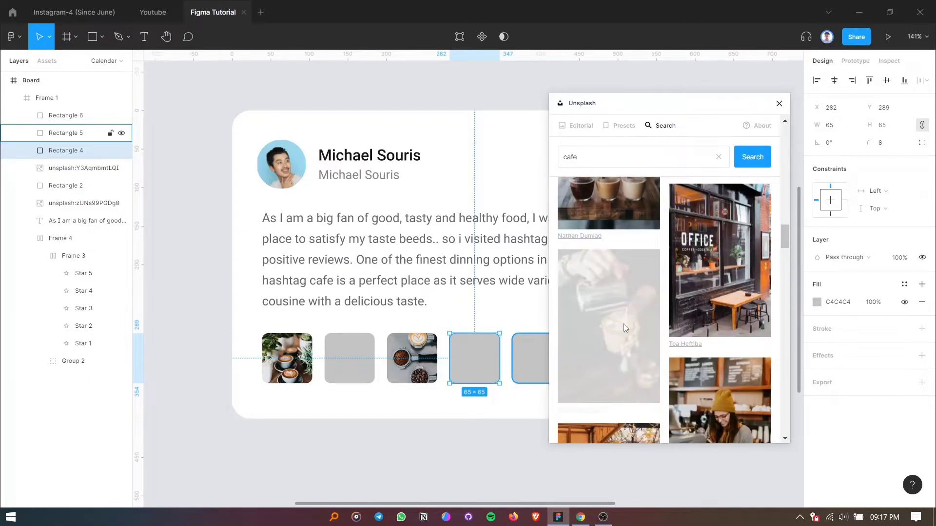
# Fill the second square with the dark Unsplash photo of a round cafe table and an open book.
pyautogui.click(346, 369)
pyautogui.scroll(-3, 676, 363)
pyautogui.scroll(-10, 677, 363)
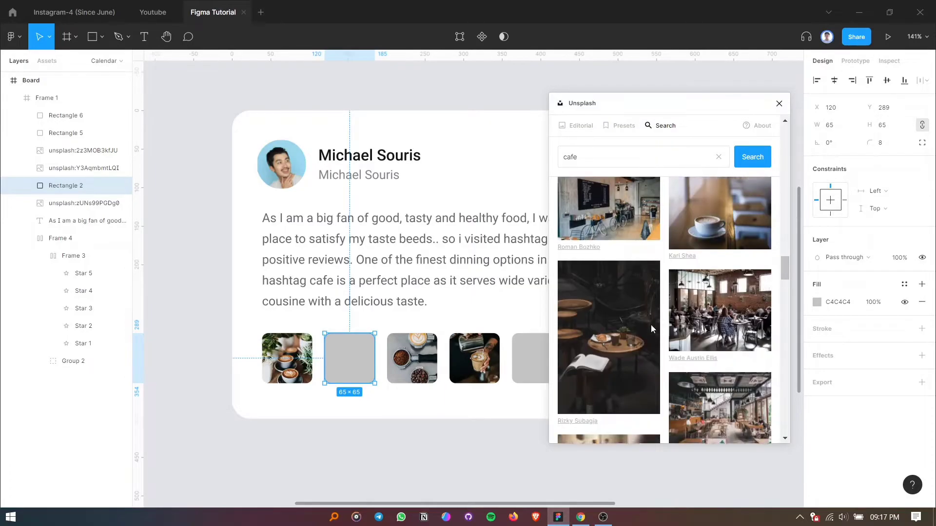
pyautogui.scroll(-1, 650, 328)
pyautogui.click(627, 294)
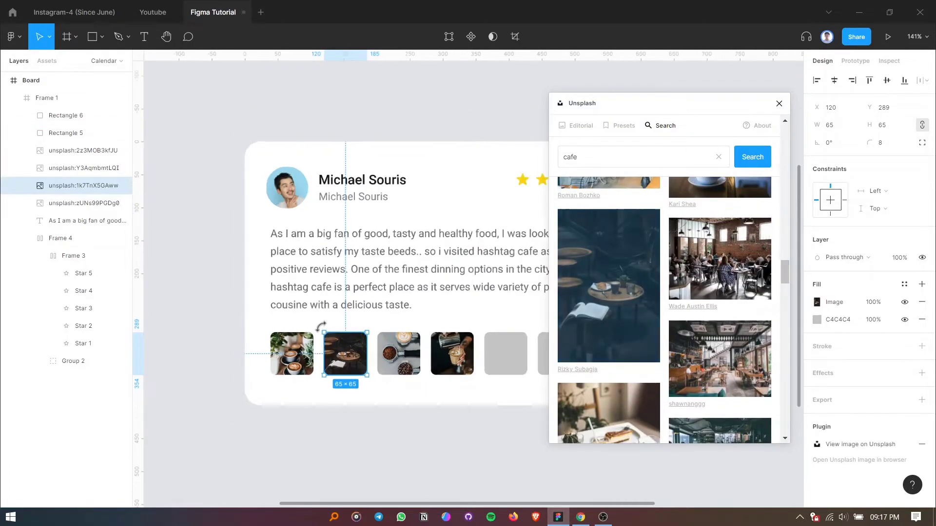
# Fill the fifth square with the Unsplash photo of a cafe interior with tall windows and hanging lamps.
pyautogui.moveTo(503, 362); pyautogui.dragTo(472, 356)
pyautogui.click(462, 351)
pyautogui.scroll(-3, 679, 344)
pyautogui.scroll(-5, 680, 344)
pyautogui.click(617, 292)
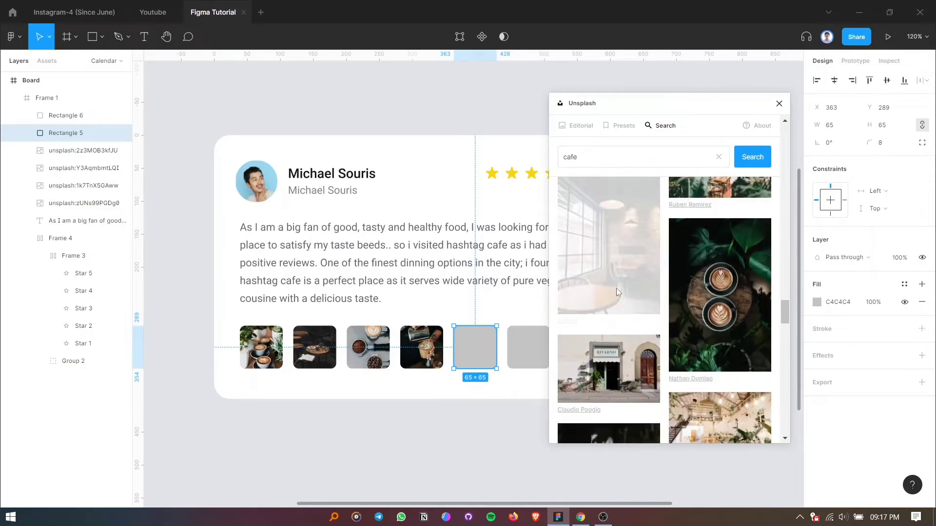
# Fill the sixth square with the bright Unsplash photo of a small round wooden table and close the plugin.
pyautogui.click(540, 346)
pyautogui.scroll(-5, 639, 341)
pyautogui.scroll(-10, 643, 338)
pyautogui.scroll(-3, 650, 337)
pyautogui.click(708, 320)
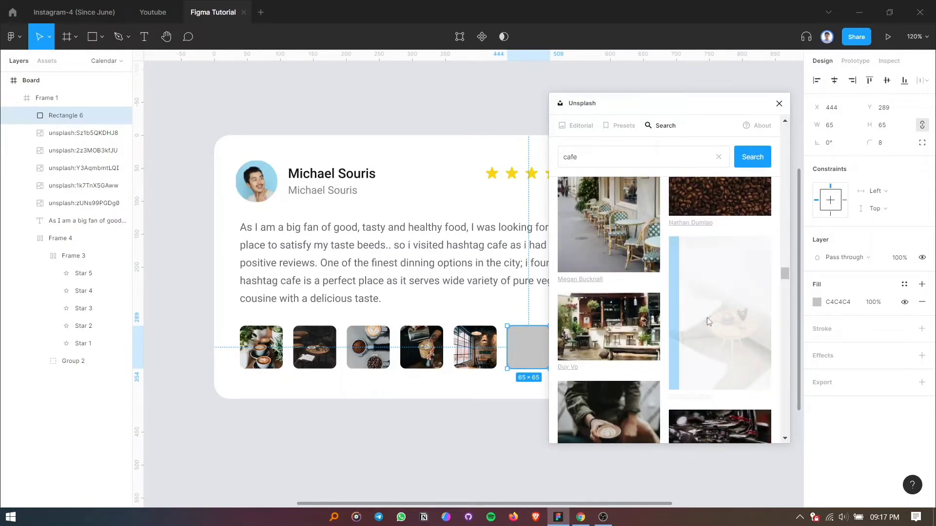
pyautogui.click(779, 103)
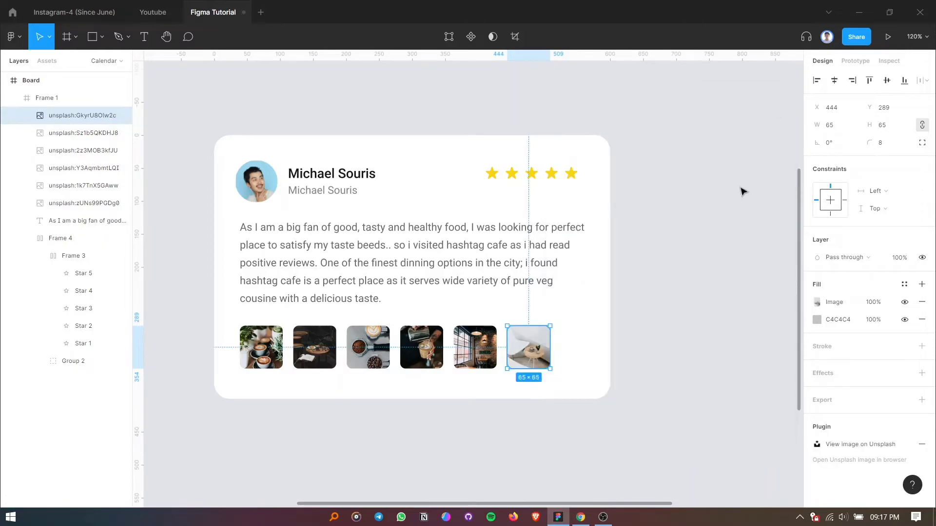
# Wrap the sixth photo thumbnail in its own frame.
pyautogui.click(642, 303)
pyautogui.scroll(3, 642, 303)
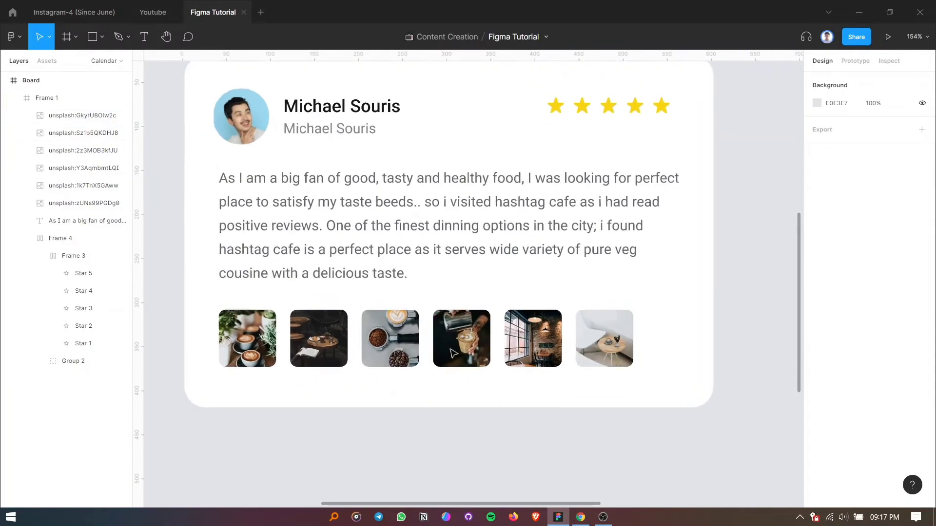
pyautogui.scroll(1, 526, 339)
pyautogui.scroll(-1, 521, 336)
pyautogui.scroll(1, 497, 334)
pyautogui.click(618, 344)
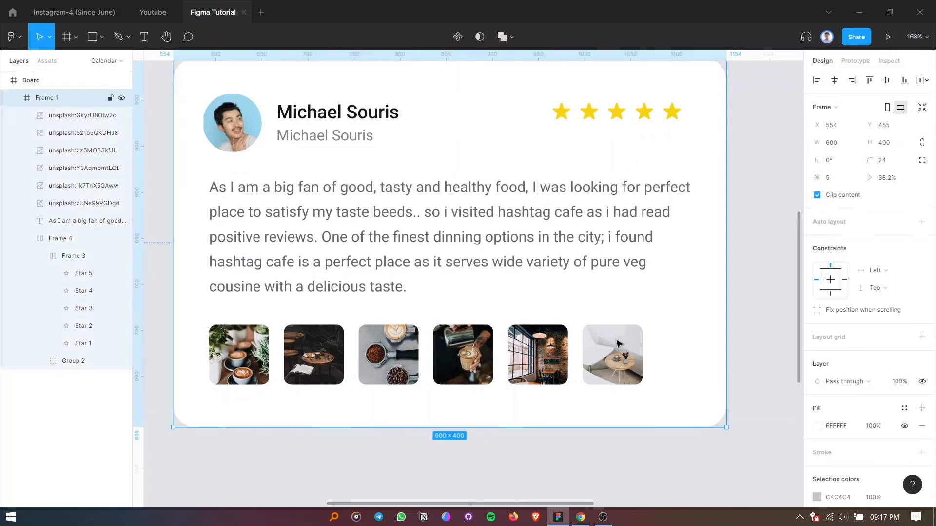
pyautogui.click(612, 352)
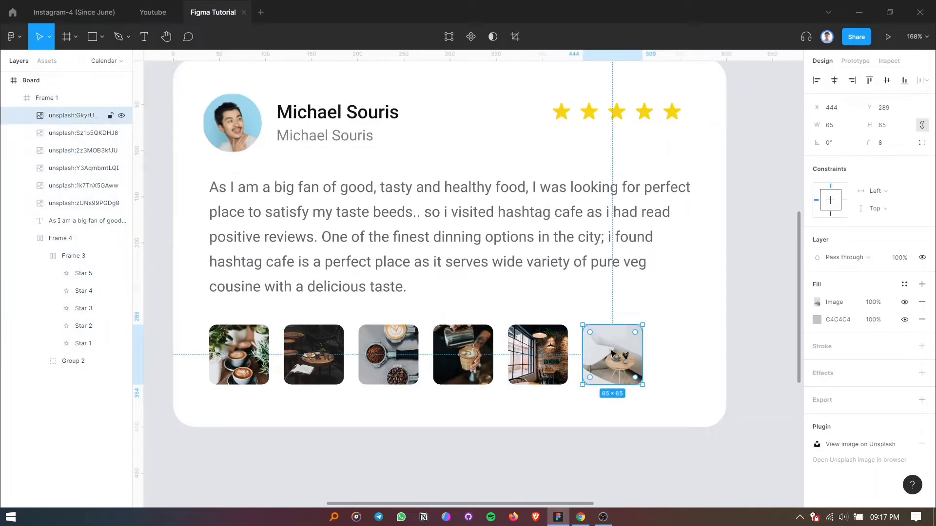
pyautogui.hotkey('ctrl', 'alt', 'g')
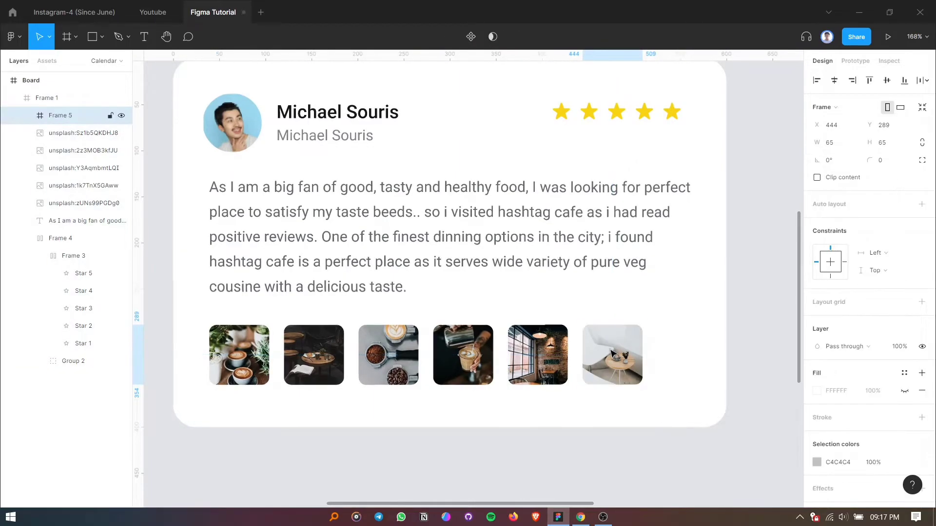
# Remove the C4C4C4 fill from the sixth thumbnail's image and add a black 000000 overlay fill at 30% opacity.
pyautogui.doubleClick(604, 353)
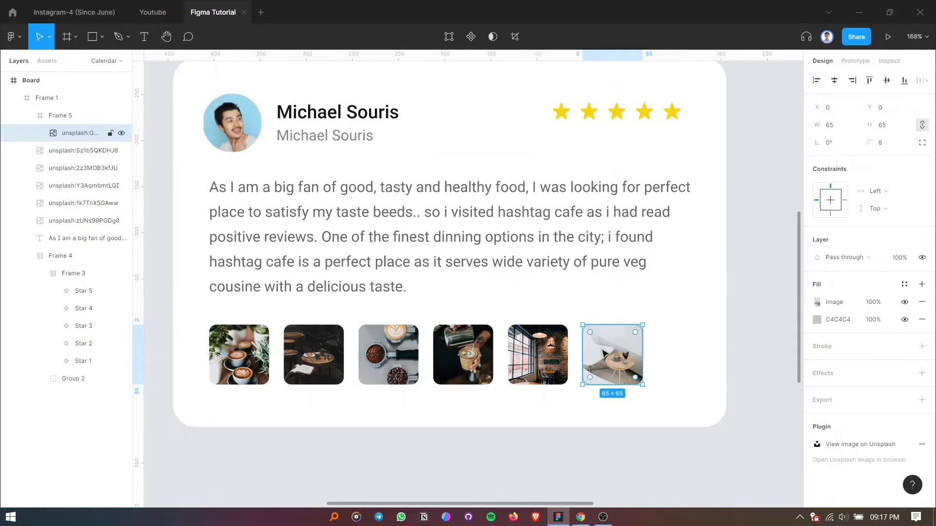
pyautogui.click(922, 319)
pyautogui.click(922, 284)
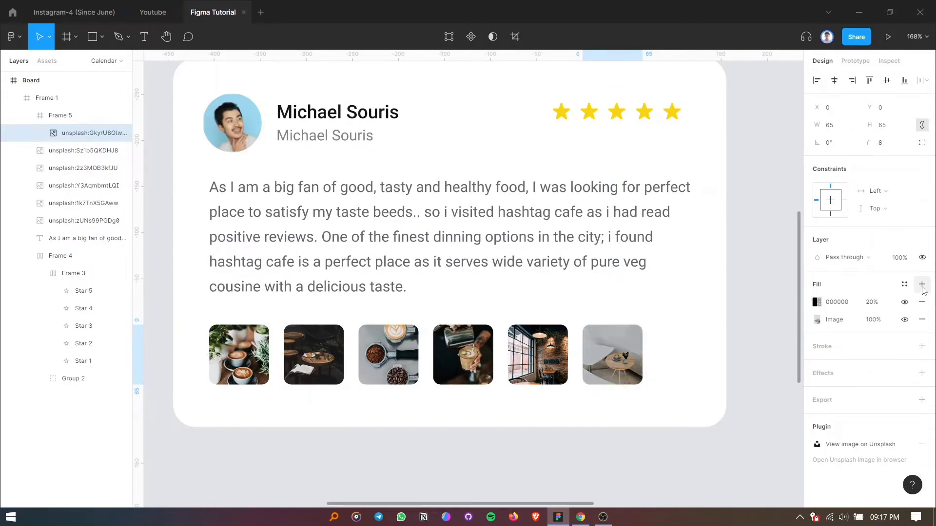
pyautogui.click(879, 303)
pyautogui.write('3')
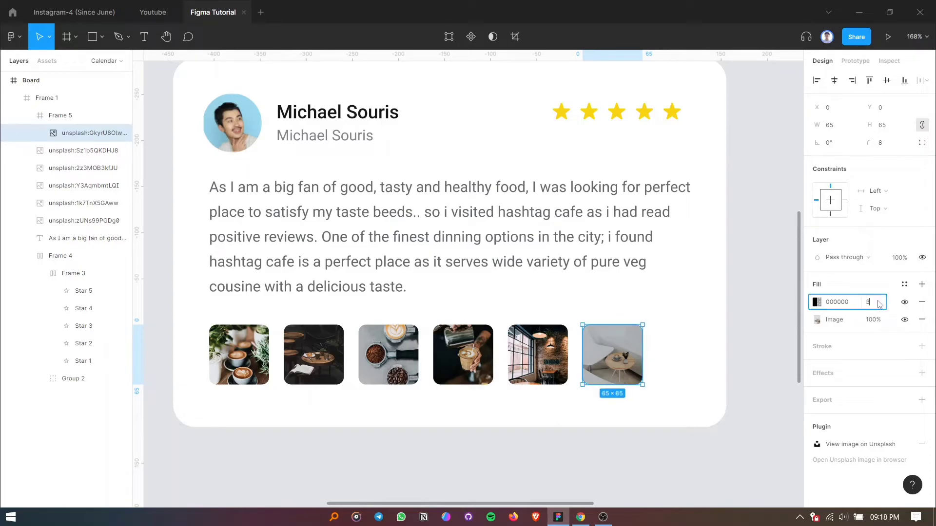
pyautogui.write('0')
pyautogui.press('Return')
pyautogui.press('Return')
pyautogui.click(741, 372)
# Add a "15+" text label over the sixth photo thumbnail.
pyautogui.click(146, 42)
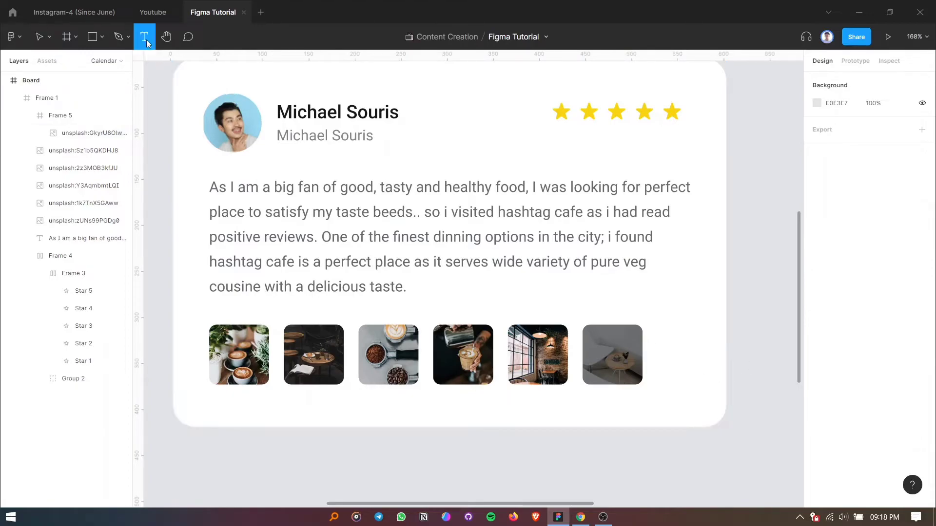
pyautogui.click(610, 352)
pyautogui.write('15')
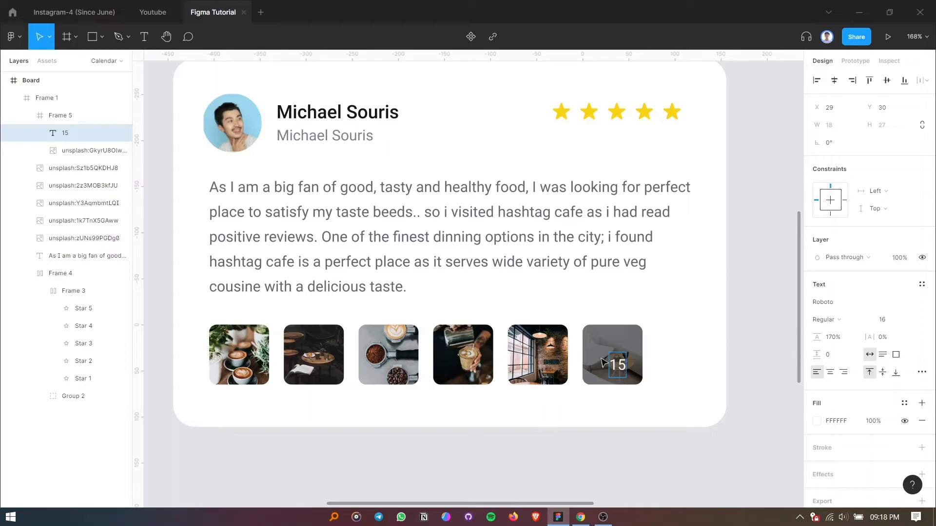
pyautogui.write('+')
# Style the "15+" label as SemiBold at size 18 and move it towards the middle of the sixth thumbnail.
pyautogui.click(843, 322)
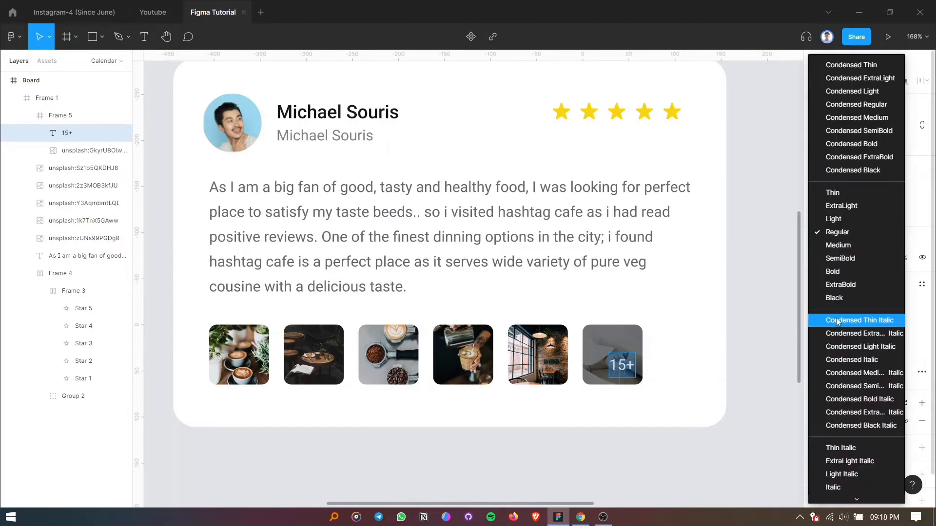
pyautogui.click(838, 261)
pyautogui.moveTo(622, 369); pyautogui.dragTo(614, 359)
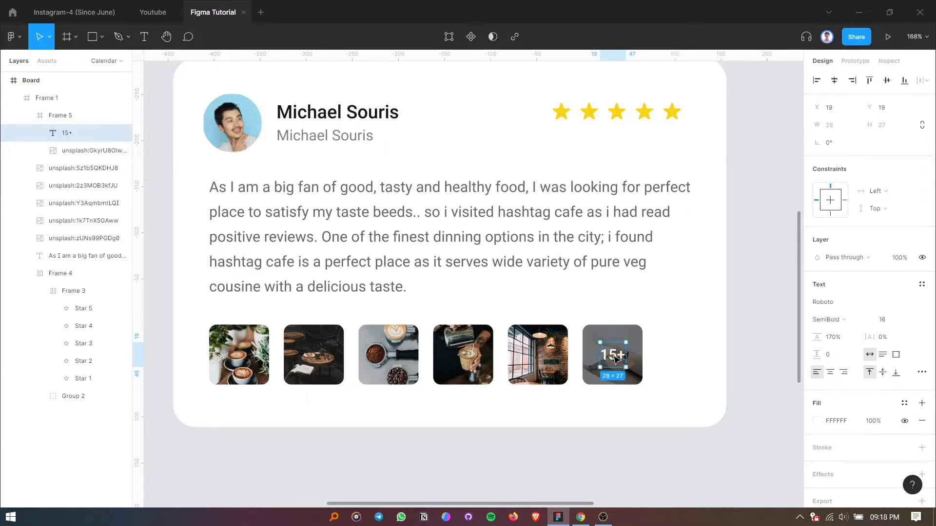
pyautogui.click(895, 323)
pyautogui.write('18')
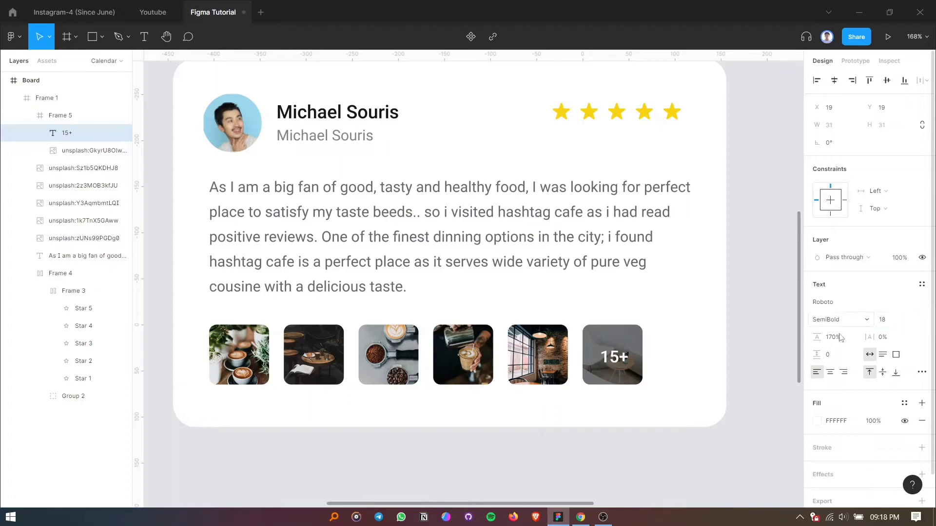
pyautogui.press('Return')
# Fine-tune the "15+" label's position so it sits centred within the sixth thumbnail.
pyautogui.moveTo(613, 362); pyautogui.dragTo(613, 360)
pyautogui.click(598, 426)
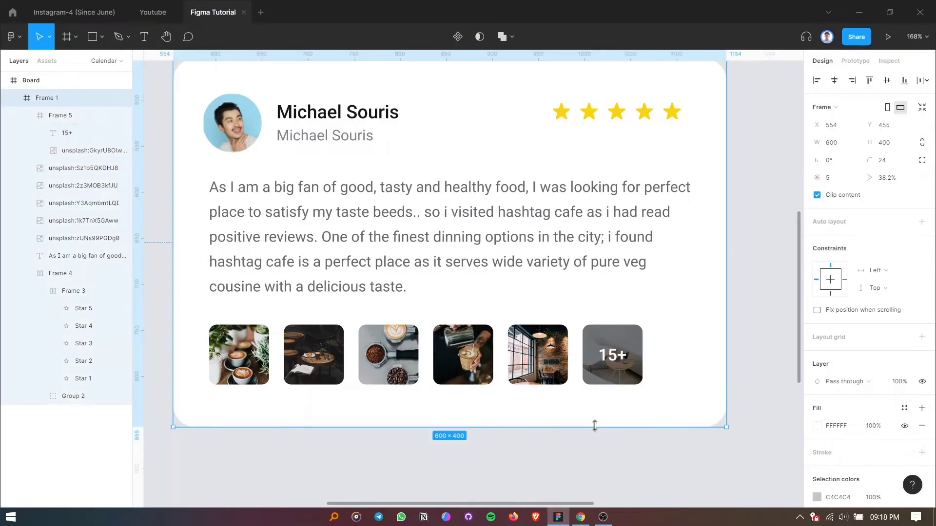
pyautogui.click(616, 360)
pyautogui.click(615, 359)
pyautogui.moveTo(616, 361); pyautogui.dragTo(617, 359)
pyautogui.click(613, 442)
pyautogui.click(614, 358)
pyautogui.click(614, 358)
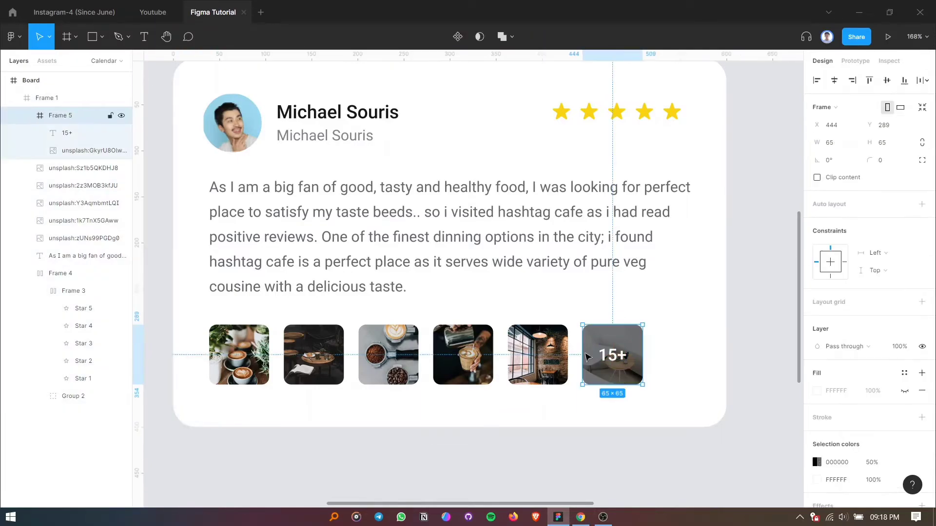
# Group all six photo thumbnails, including the framed one with the "15+" label.
pyautogui.keyDown('shift'); pyautogui.click(556, 353); pyautogui.keyUp('shift')
pyautogui.click(239, 355)
pyautogui.keyDown('shift'); pyautogui.click(314, 355); pyautogui.keyUp('shift')
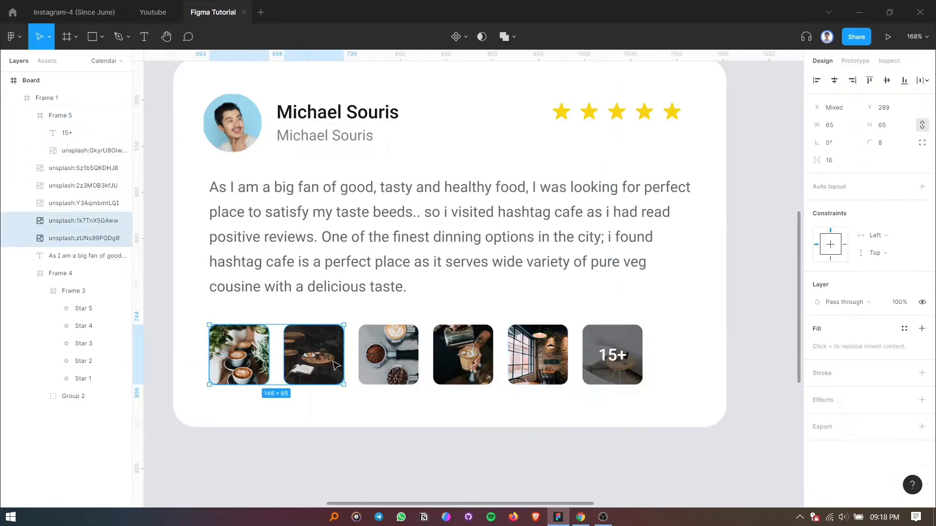
pyautogui.keyDown('shift'); pyautogui.click(388, 355); pyautogui.keyUp('shift')
pyautogui.keyDown('shift'); pyautogui.click(463, 355); pyautogui.keyUp('shift')
pyautogui.keyDown('shift'); pyautogui.click(542, 354); pyautogui.keyUp('shift')
pyautogui.keyDown('shift'); pyautogui.click(603, 359); pyautogui.keyUp('shift')
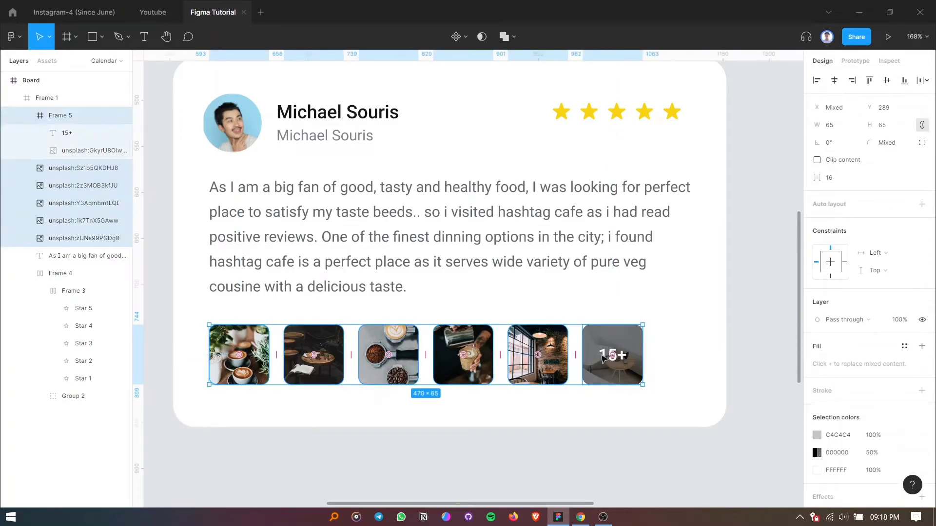
pyautogui.hotkey('shift', 'a')
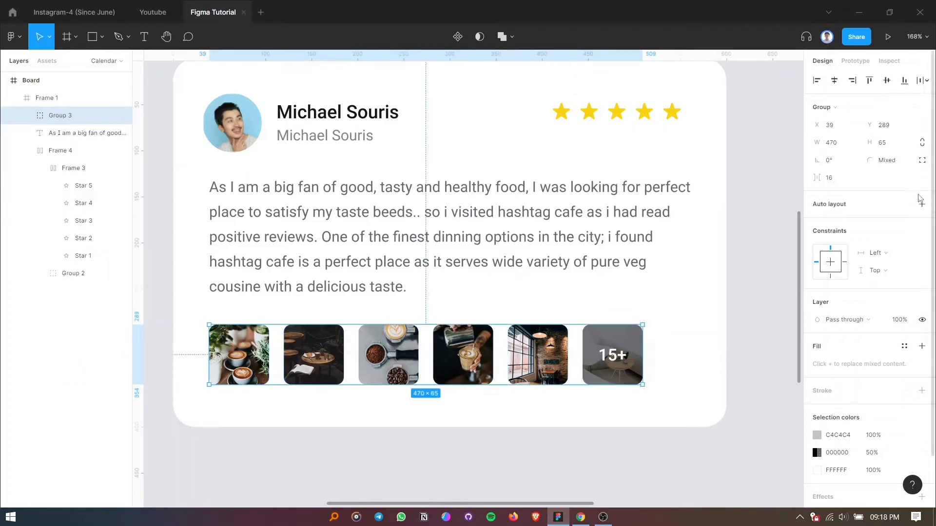
# Apply horizontal auto layout to the thumbnail group and align its items to the left centre.
pyautogui.click(922, 223)
pyautogui.click(874, 274)
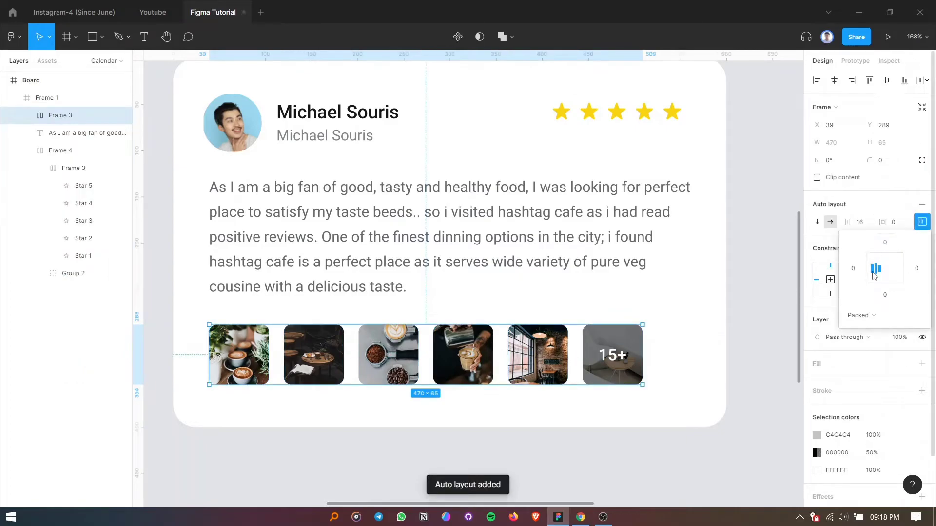
pyautogui.click(877, 202)
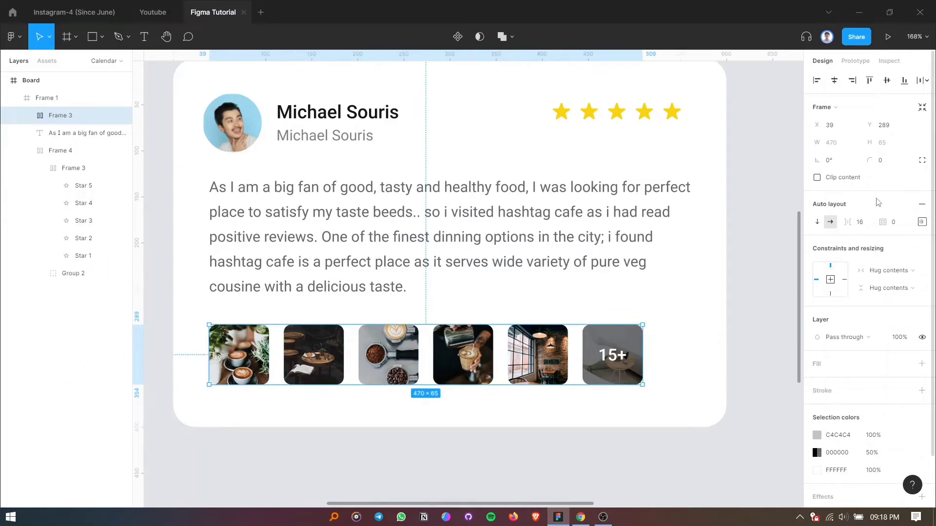
# Try a corner radius of 12 on the six thumbnails inside the row and settle on 8.
pyautogui.press('Return')
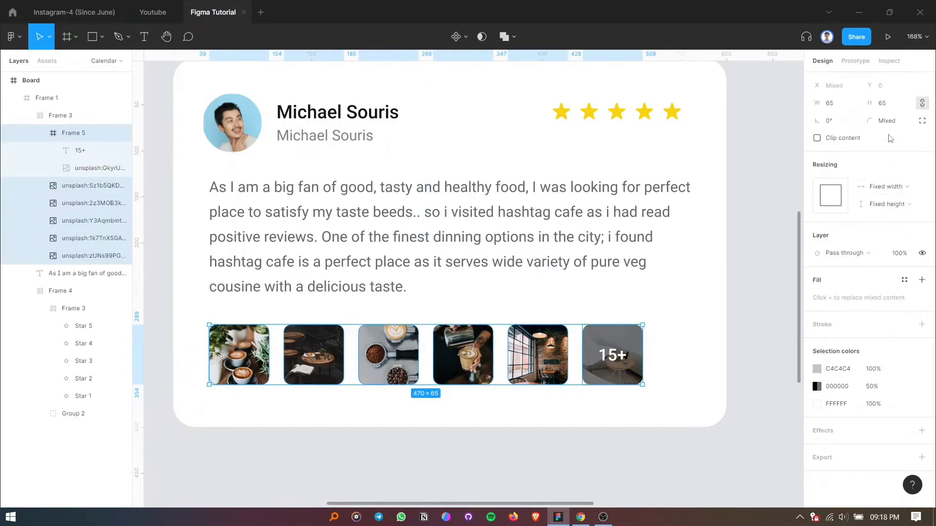
pyautogui.click(889, 122)
pyautogui.press('Return')
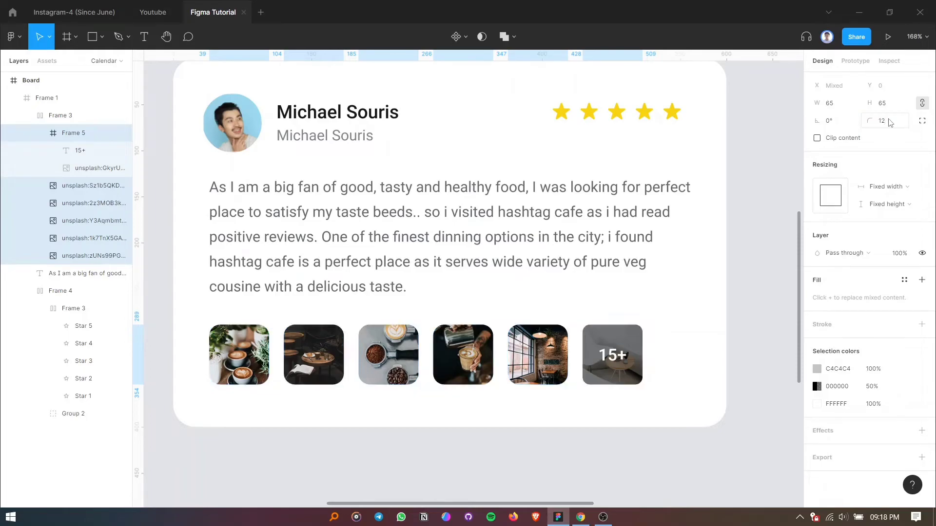
pyautogui.click(889, 122)
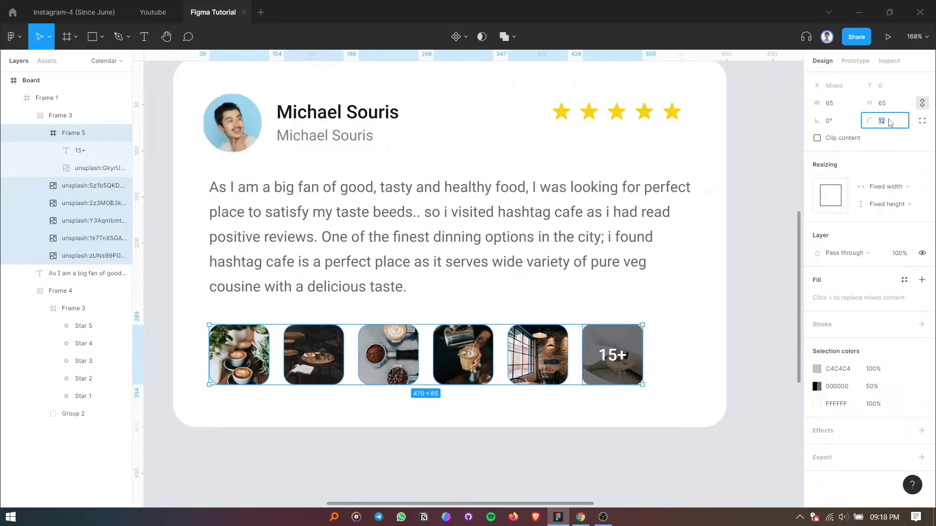
pyautogui.press('Return')
pyautogui.click(741, 351)
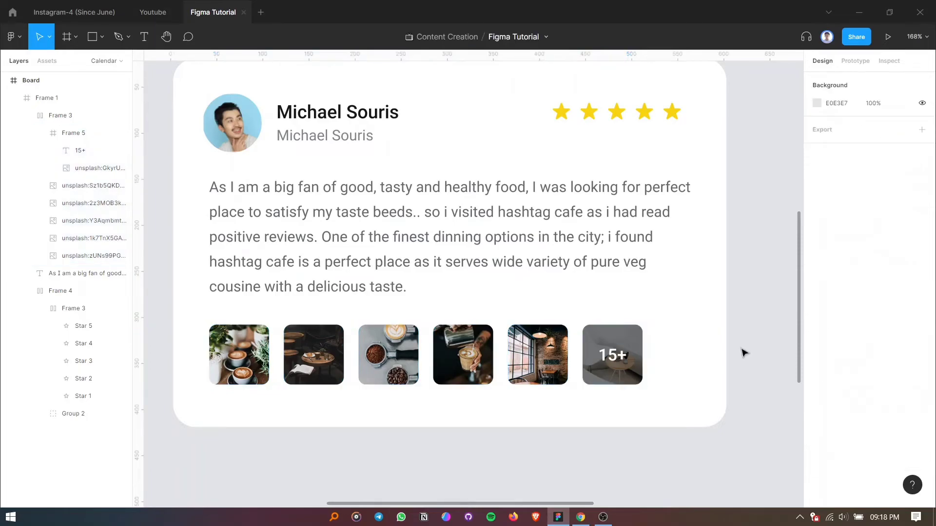
# Set the 000000 overlay fill on the sixth thumbnail's image to 60% opacity after trying 30%.
pyautogui.click(616, 336)
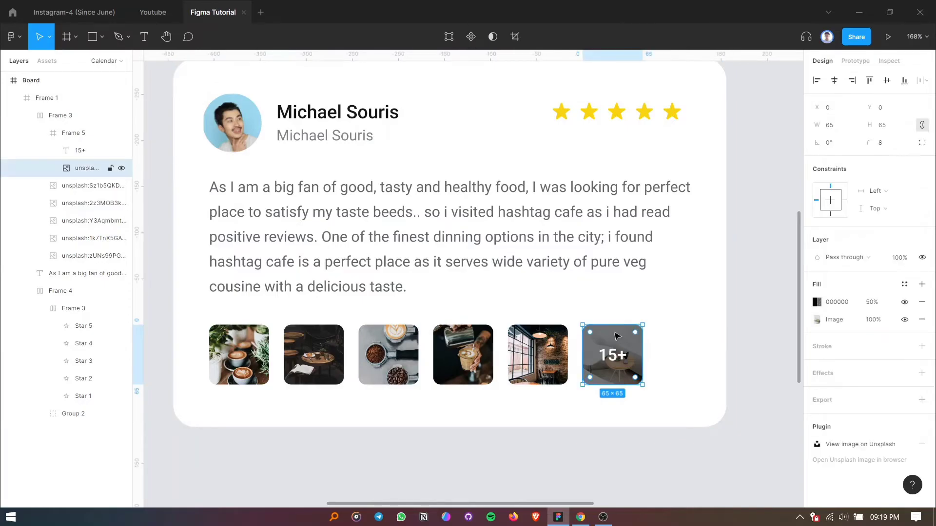
pyautogui.click(75, 134)
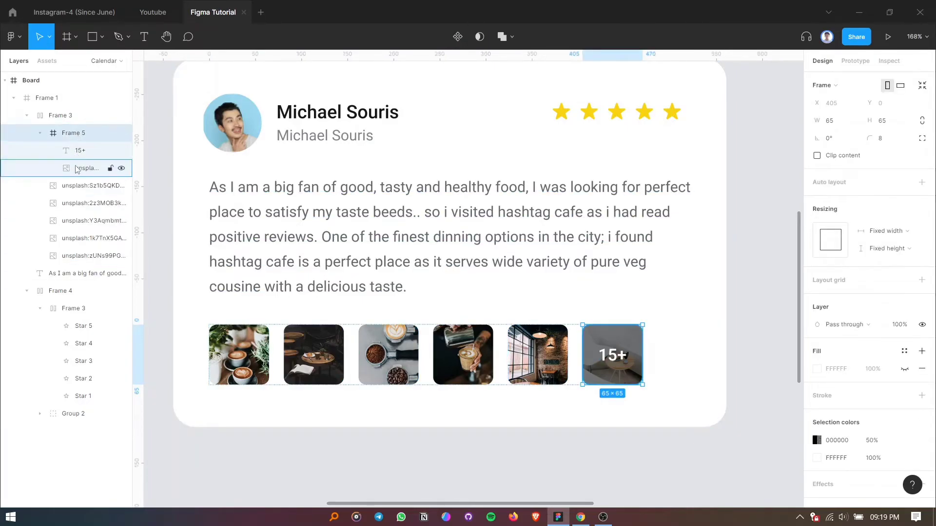
pyautogui.click(95, 168)
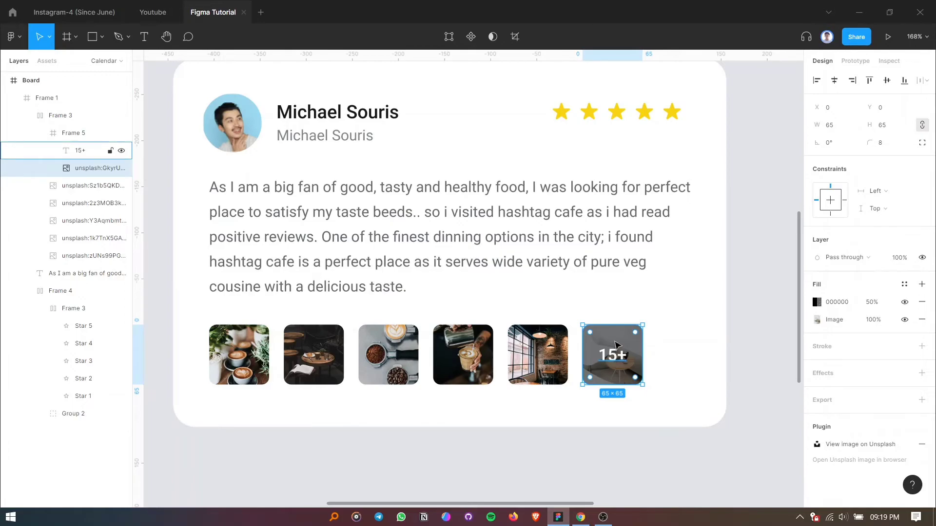
pyautogui.click(870, 302)
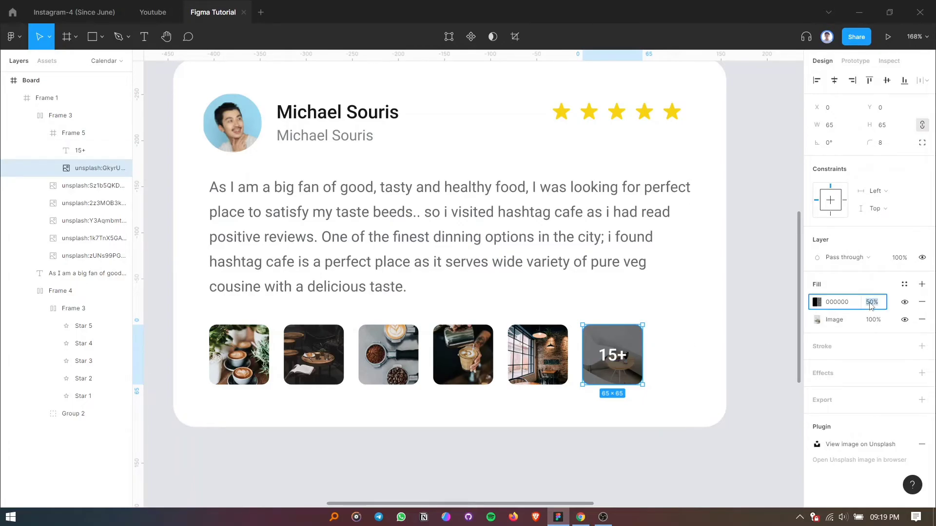
pyautogui.press('Return')
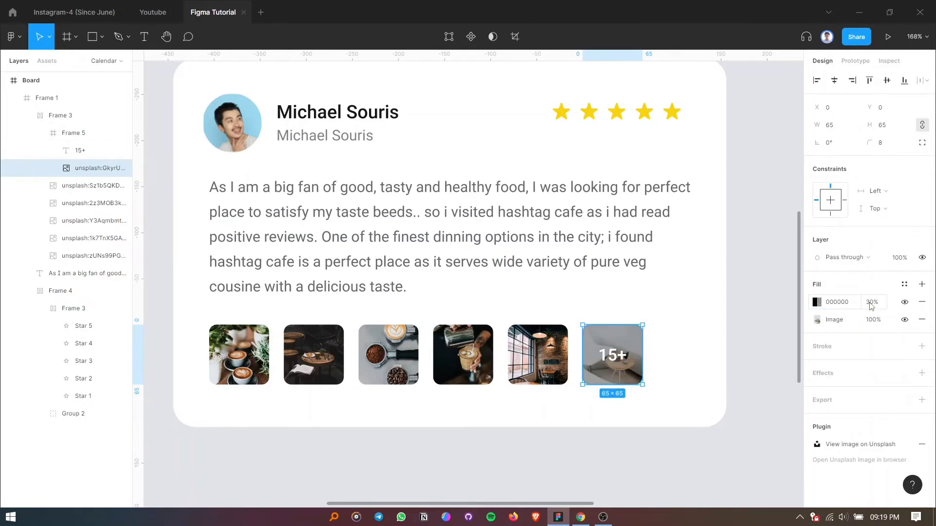
pyautogui.click(872, 302)
pyautogui.press('Return')
pyautogui.write('6')
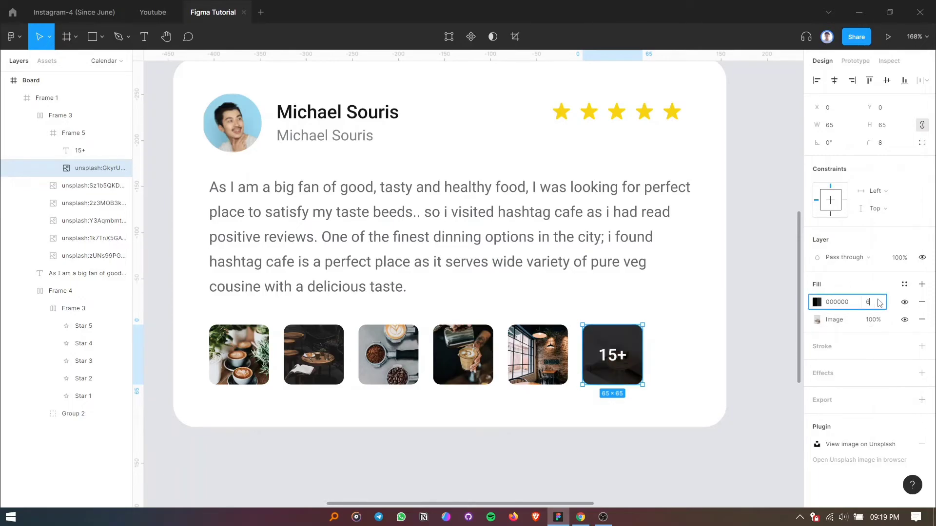
pyautogui.write('0')
pyautogui.press('Return')
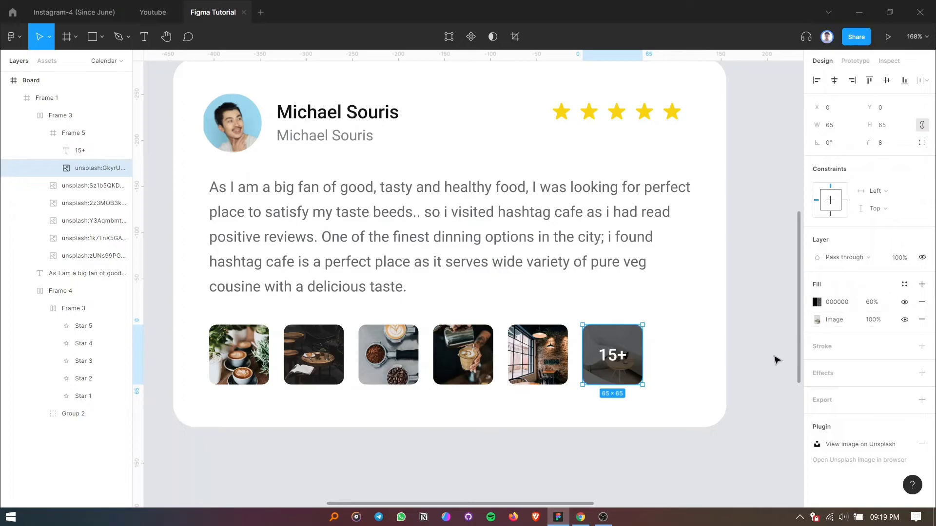
pyautogui.click(759, 364)
# Apply vertical auto layout to the whole card with top-centre alignment and 32 padding on all sides.
pyautogui.scroll(-3, 732, 363)
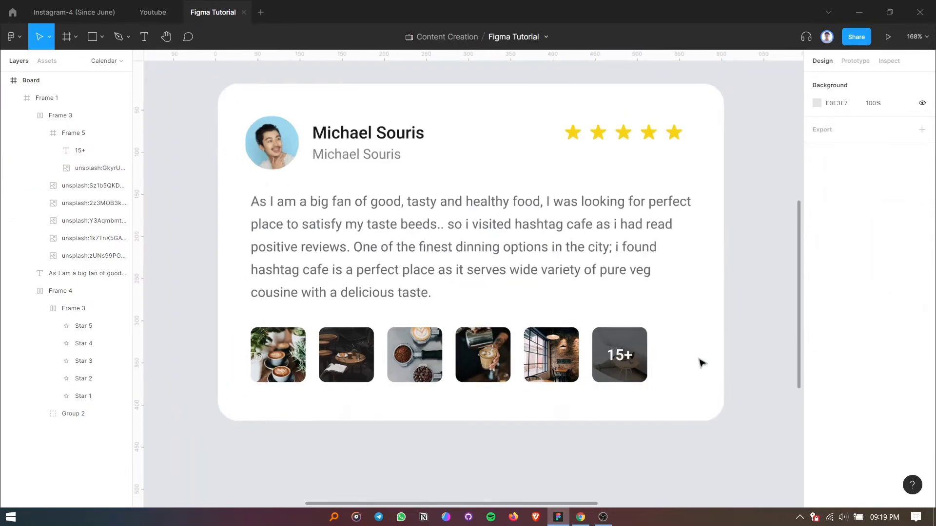
pyautogui.click(414, 380)
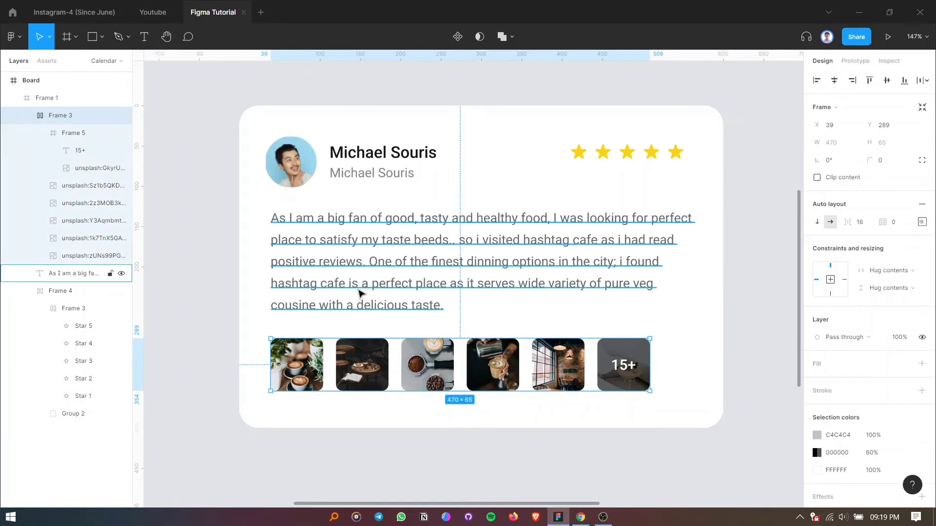
pyautogui.click(289, 117)
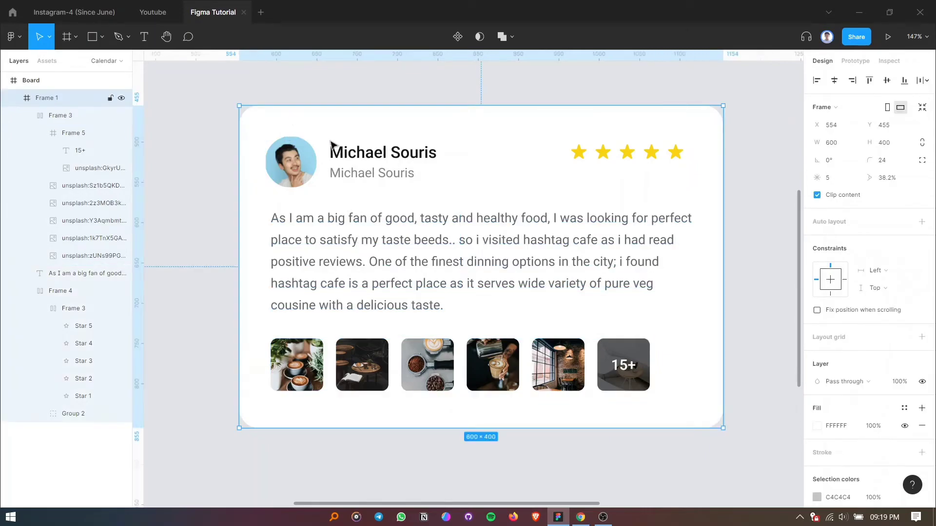
pyautogui.click(922, 223)
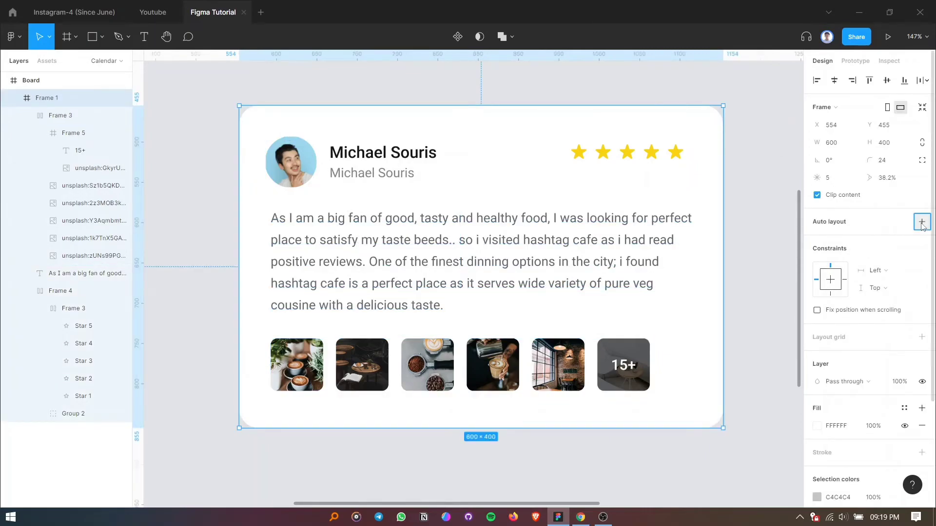
pyautogui.click(921, 240)
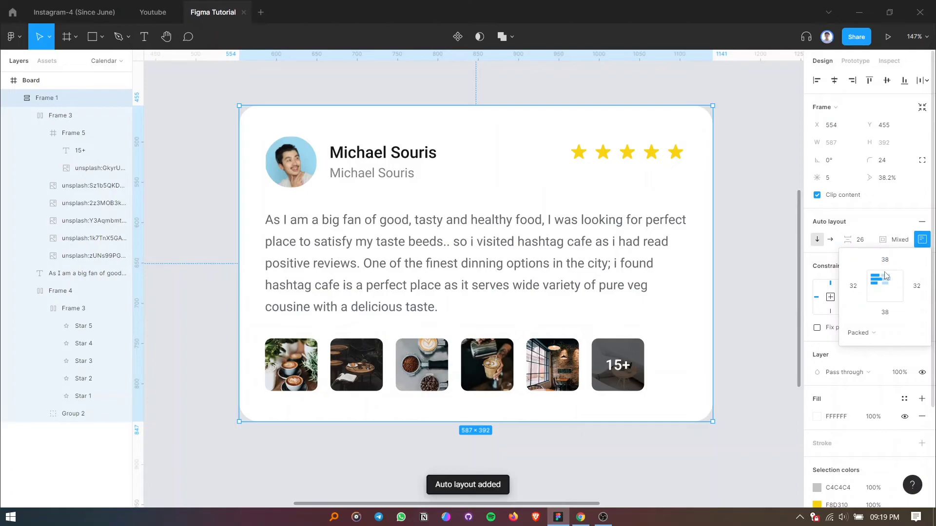
pyautogui.click(884, 276)
pyautogui.click(897, 242)
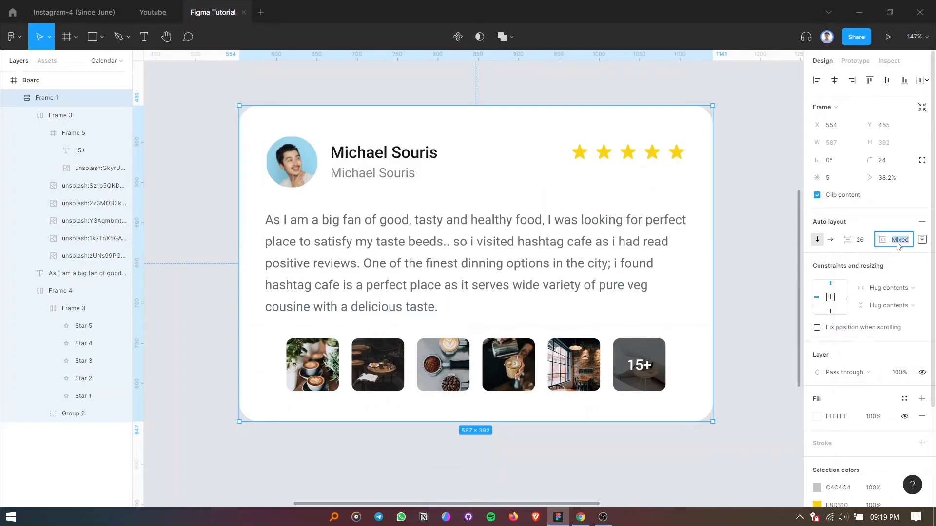
pyautogui.write('32')
pyautogui.press('Return')
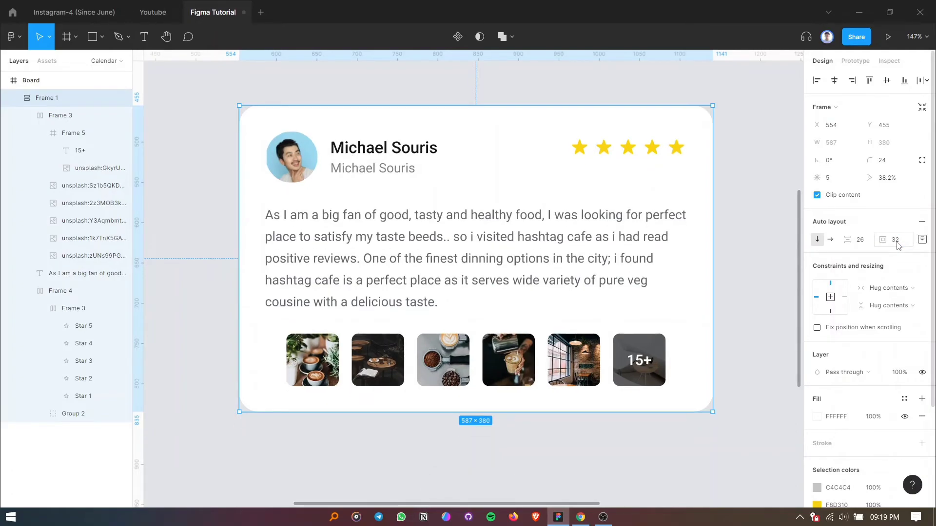
pyautogui.click(921, 239)
# Set the horizontal resizing of the header row with the avatar, names and stars to Fill container.
pyautogui.click(540, 263)
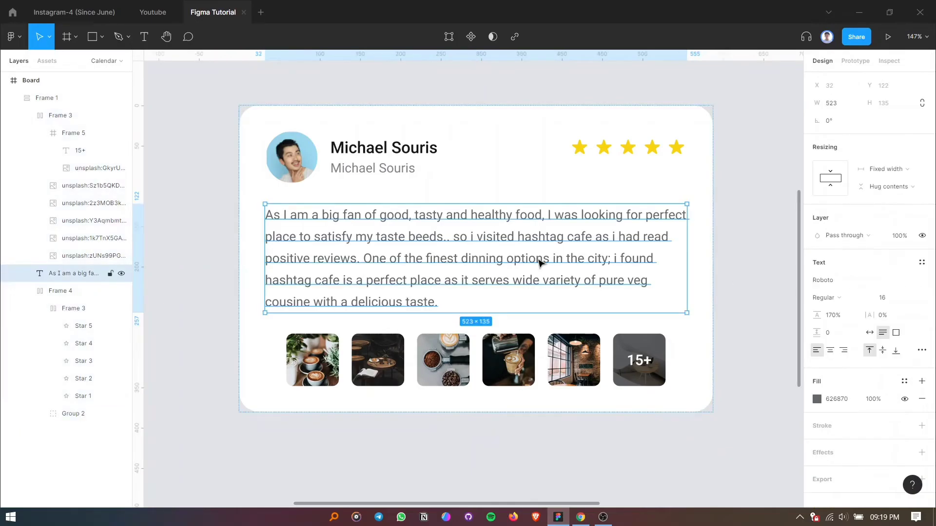
pyautogui.click(525, 173)
pyautogui.click(885, 266)
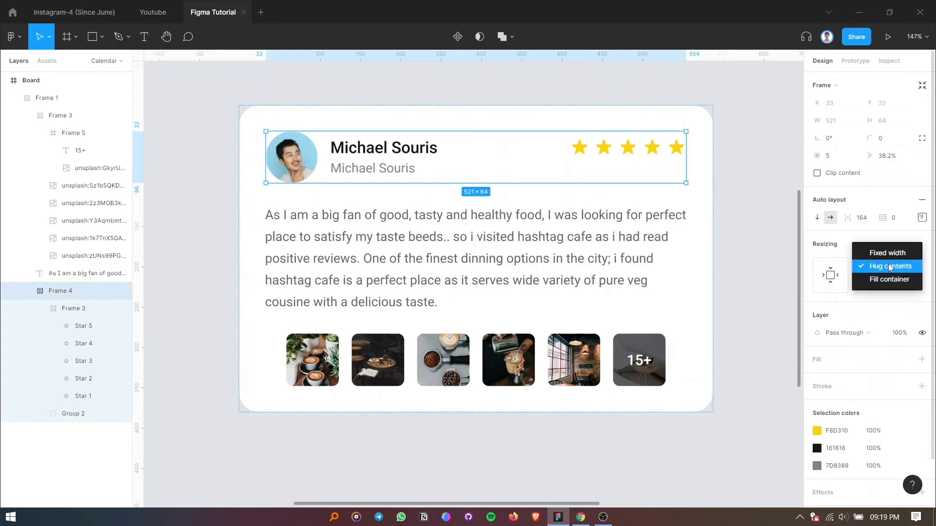
pyautogui.click(888, 279)
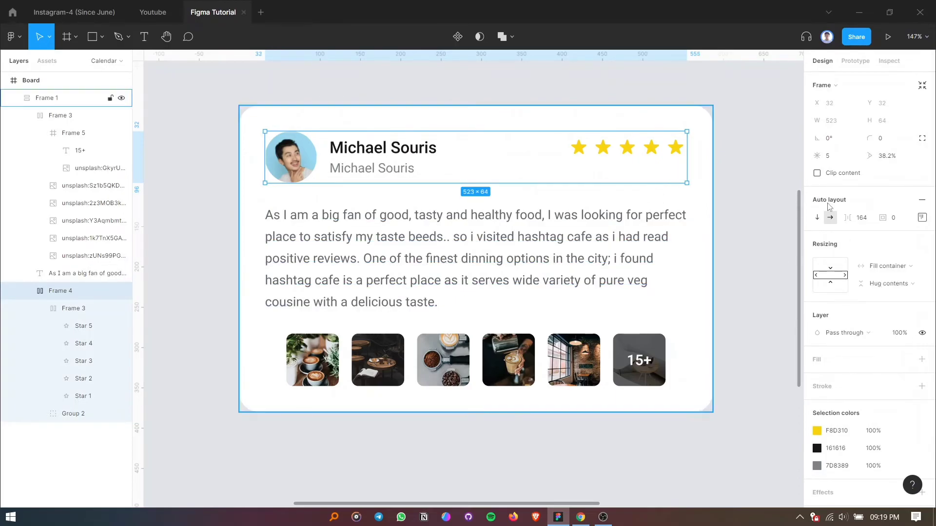
# Change the spacing mode that distributes the items in the header row's auto layout.
pyautogui.click(921, 217)
pyautogui.click(877, 310)
pyautogui.click(871, 323)
# Set the review paragraph's horizontal resizing to Fill container.
pyautogui.click(534, 261)
pyautogui.click(892, 169)
pyautogui.click(888, 196)
# Set the photo thumbnail row's horizontal resizing to Fill container.
pyautogui.click(68, 115)
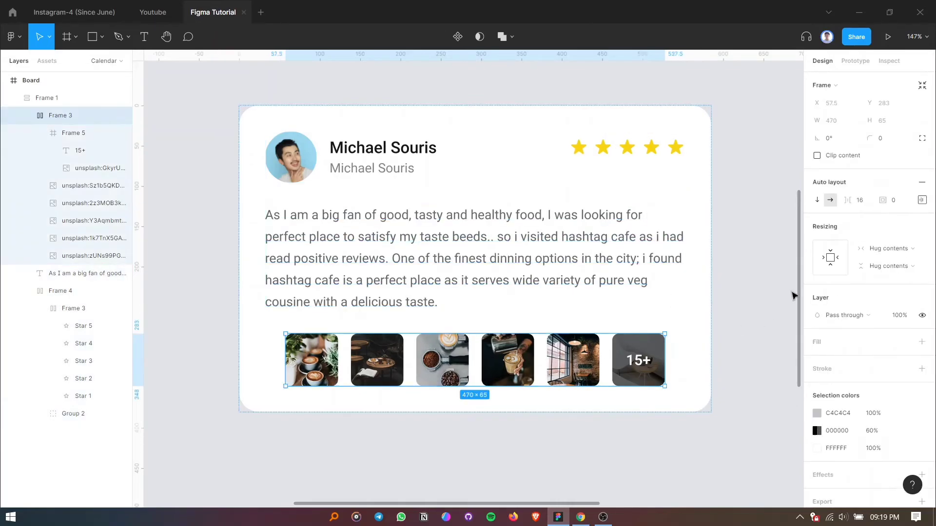
pyautogui.click(899, 248)
pyautogui.click(886, 262)
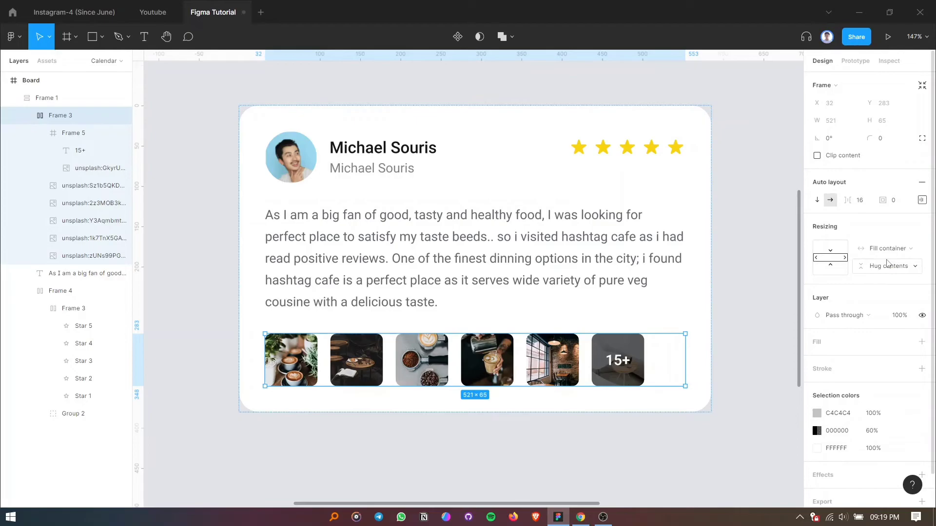
pyautogui.click(767, 369)
pyautogui.scroll(-3, 654, 315)
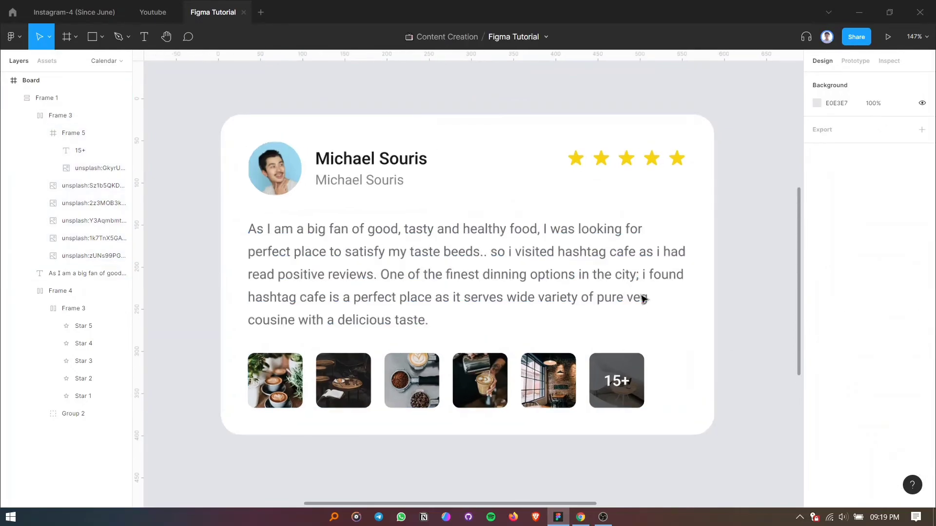
pyautogui.scroll(1, 749, 319)
pyautogui.click(701, 307)
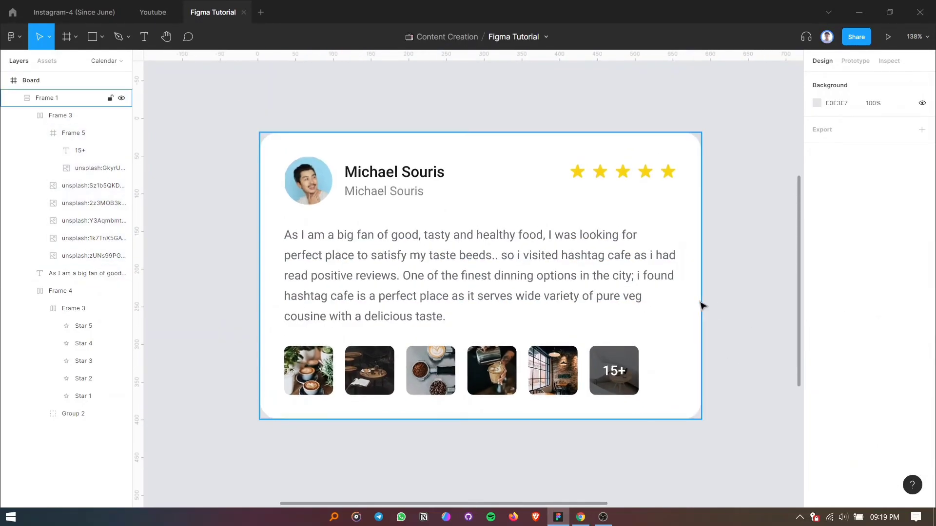
pyautogui.click(746, 285)
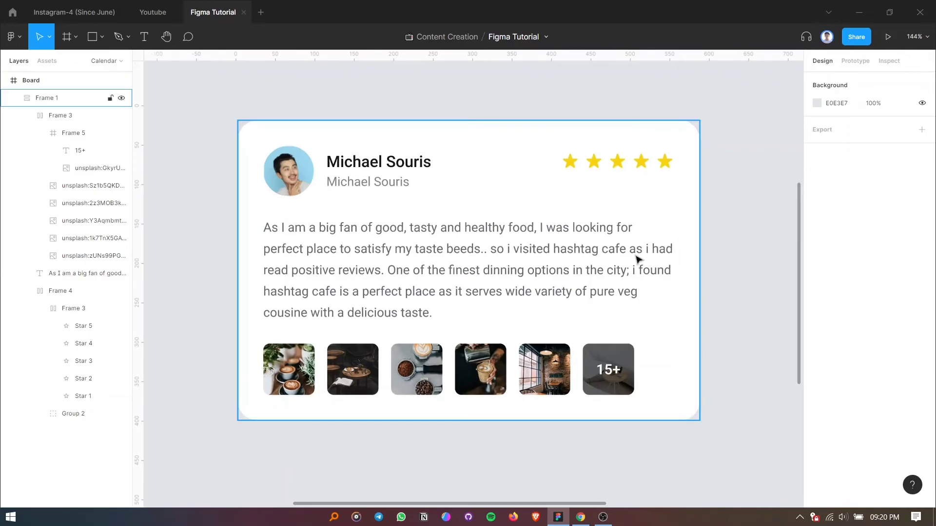
pyautogui.scroll(1, 636, 249)
pyautogui.scroll(-5, 521, 257)
pyautogui.scroll(3, 524, 257)
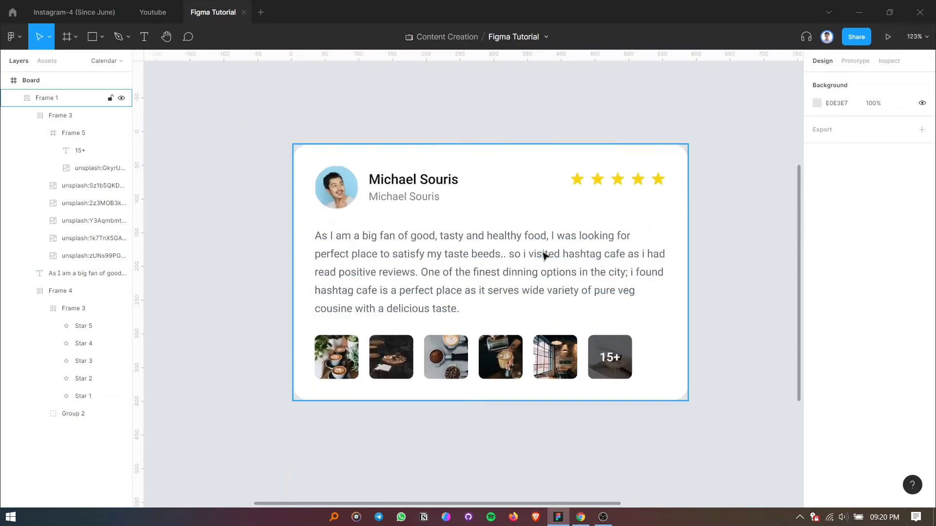
# Add a drop shadow effect to the whole review card frame.
pyautogui.click(522, 215)
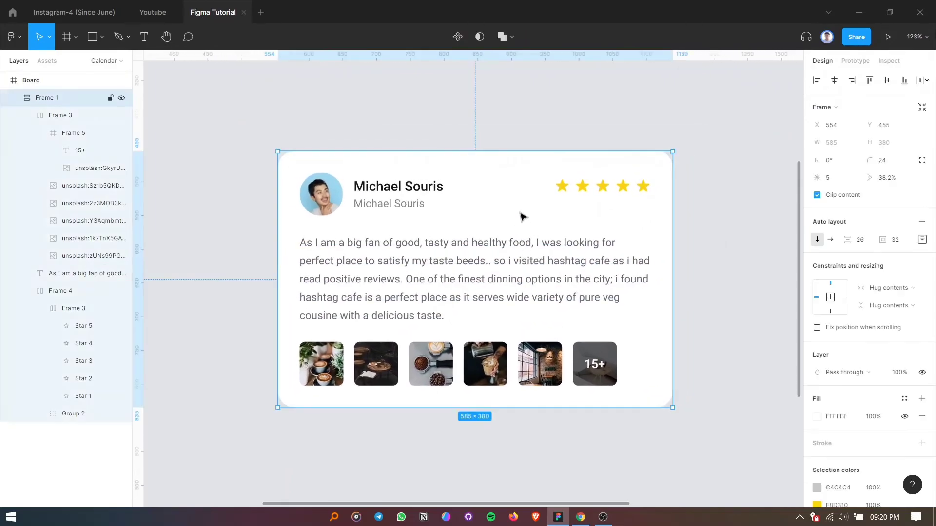
pyautogui.scroll(-3, 861, 360)
pyautogui.click(921, 439)
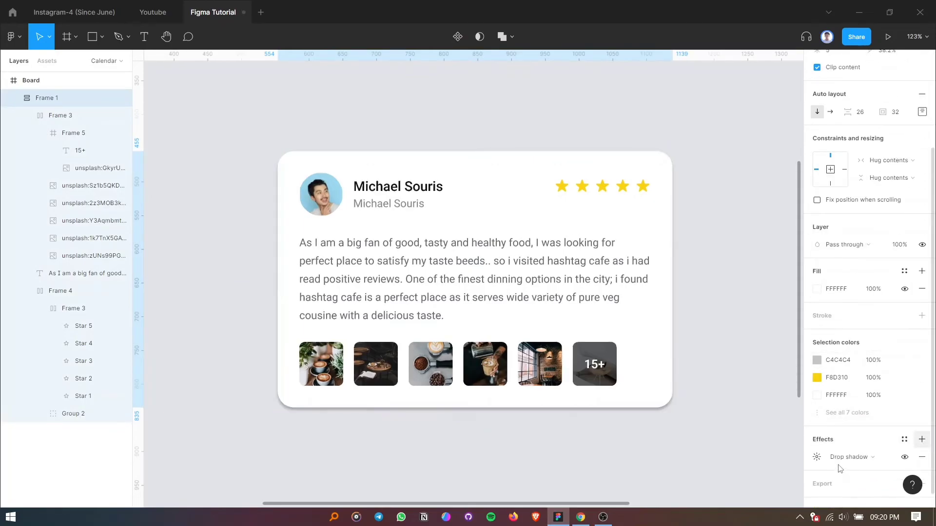
# Set the card's drop shadow to an X offset of 8, a Y offset of 8 and a blur of 60.
pyautogui.click(817, 458)
pyautogui.click(702, 470)
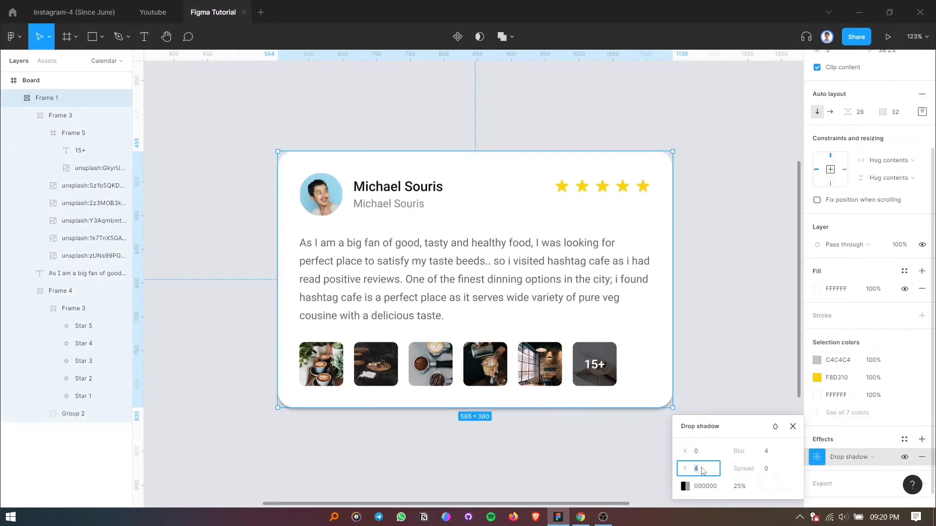
pyautogui.write('8')
pyautogui.click(702, 455)
pyautogui.write('8')
pyautogui.click(776, 452)
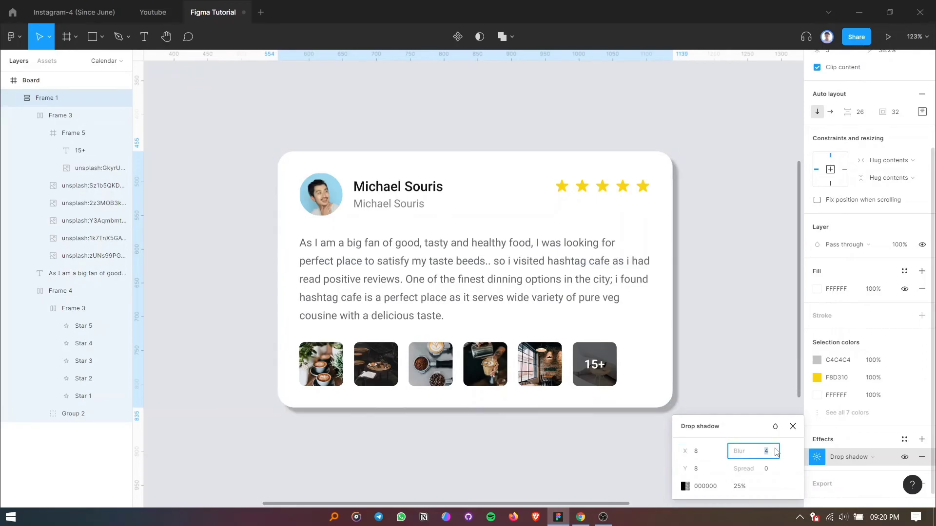
pyautogui.write('60')
pyautogui.press('Return')
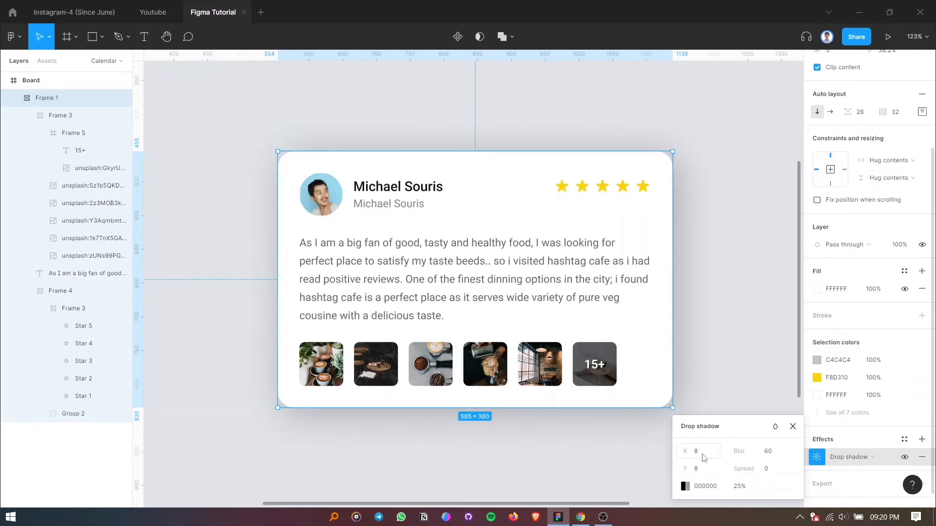
# Change the card's drop shadow colour to the grey 828283 at 20% opacity.
pyautogui.click(692, 487)
pyautogui.click(685, 486)
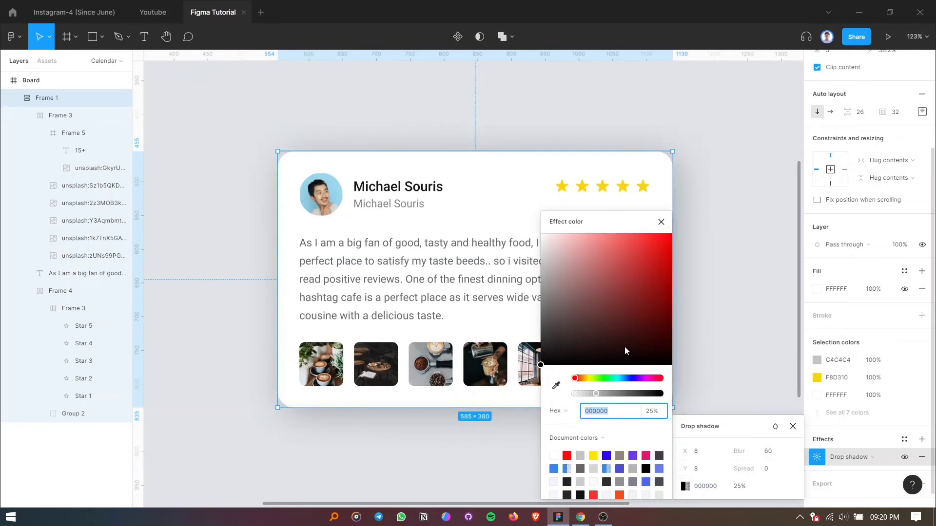
pyautogui.click(554, 468)
pyautogui.click(548, 286)
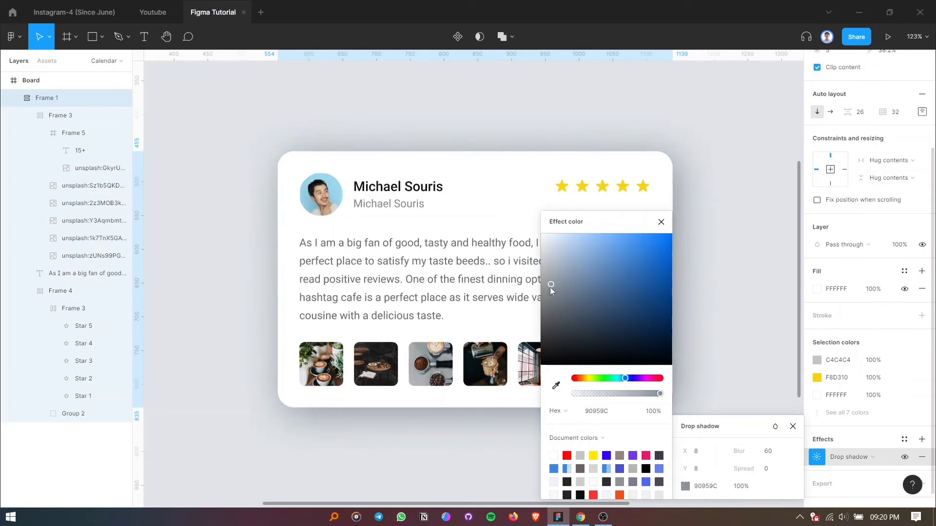
pyautogui.moveTo(545, 296); pyautogui.dragTo(542, 299)
pyautogui.click(658, 394)
pyautogui.moveTo(658, 396); pyautogui.dragTo(593, 393)
pyautogui.click(661, 222)
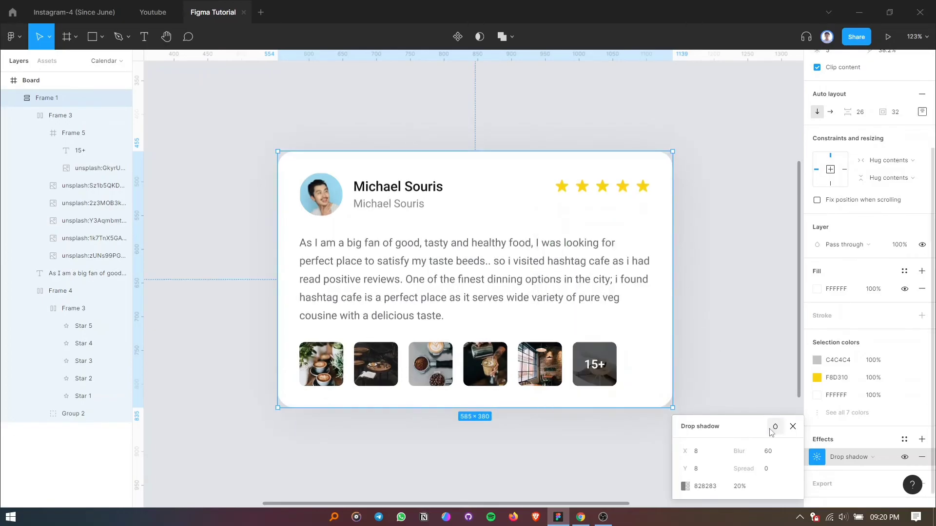
pyautogui.click(793, 426)
pyautogui.click(771, 416)
pyautogui.scroll(4, 726, 298)
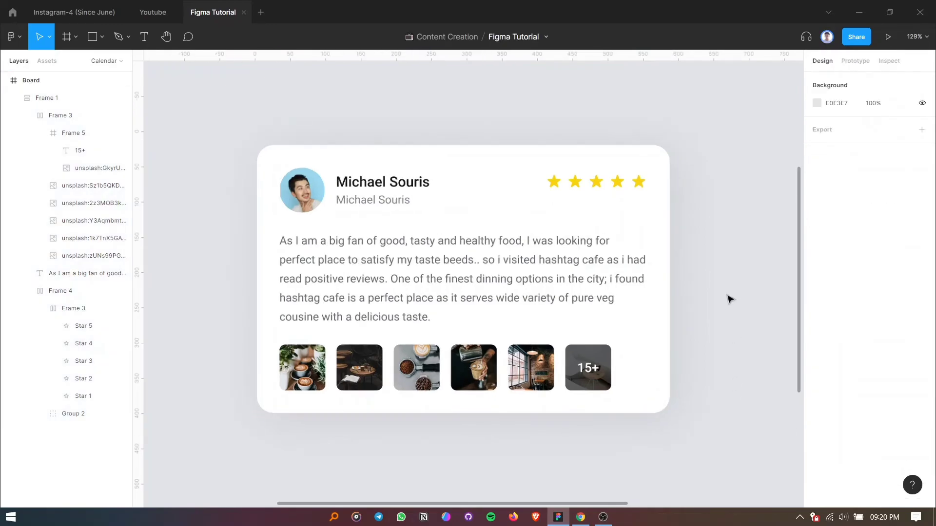
pyautogui.hscroll(-2, 517, 256)
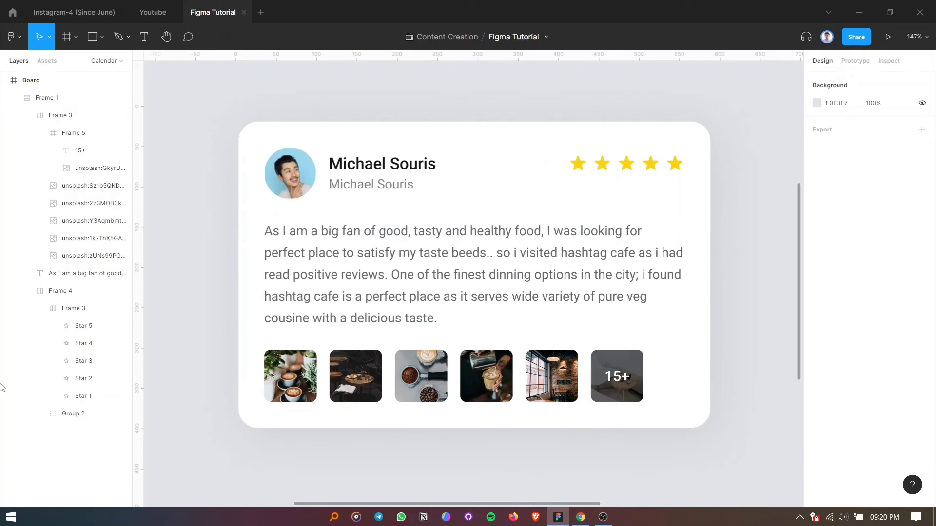
pyautogui.hotkey('alt', 'Tab')
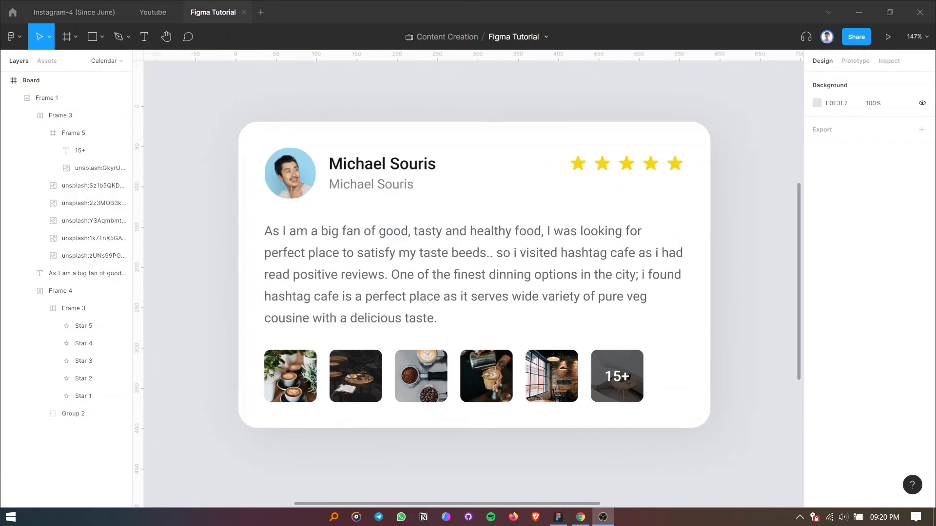
# Replace the grey subtitle text under the reviewer's name with "Content Creator".
pyautogui.click(370, 186)
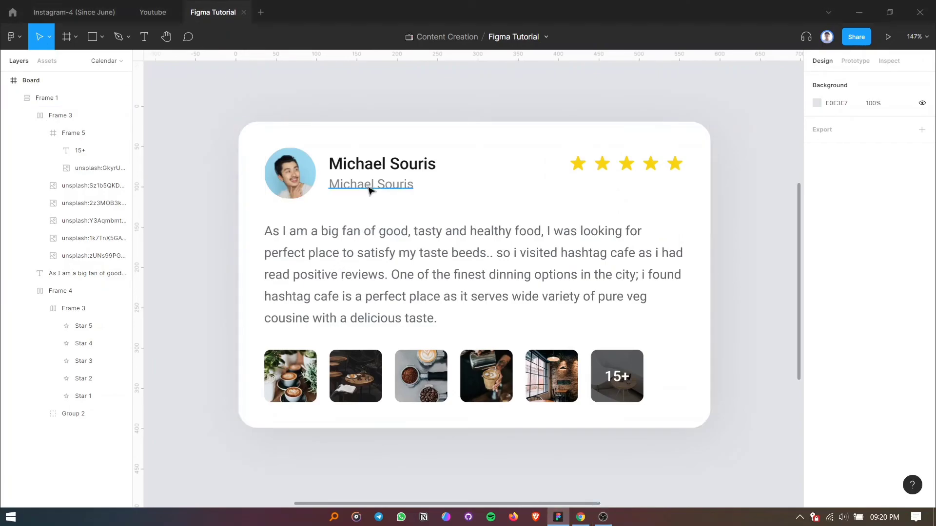
pyautogui.doubleClick(369, 186)
pyautogui.write('Conte')
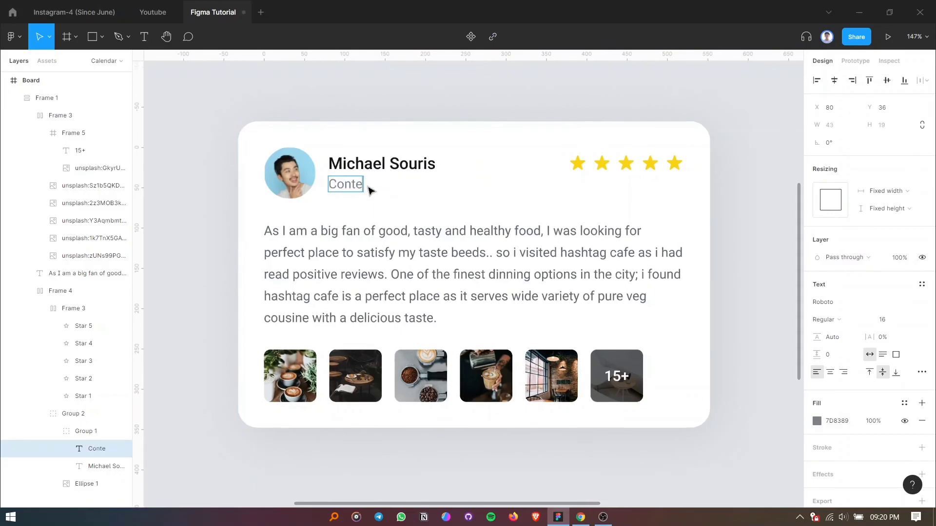
pyautogui.write('nt Creator')
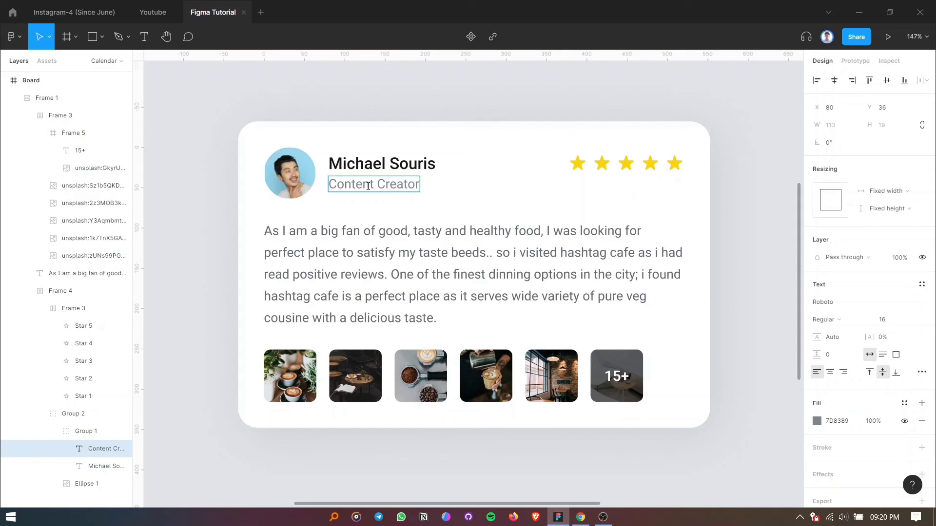
pyautogui.press('Escape')
pyautogui.click(404, 109)
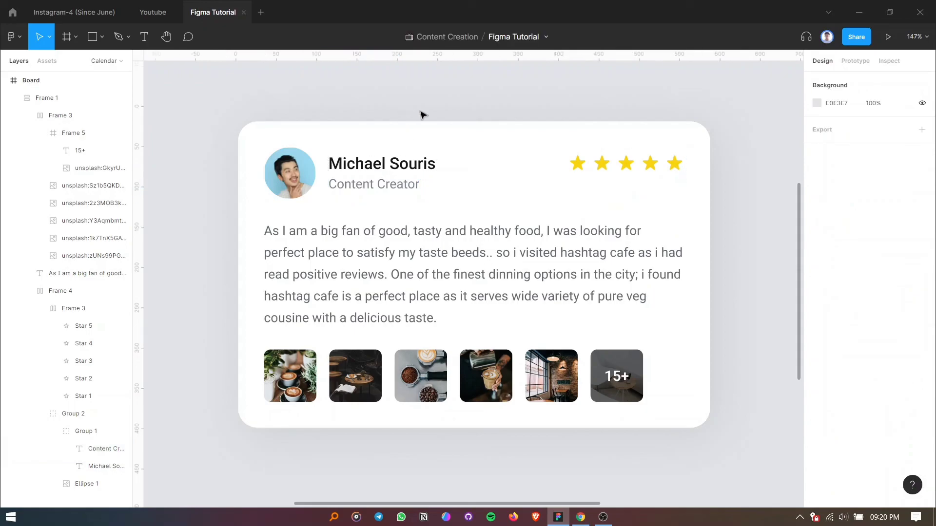
pyautogui.click(349, 225)
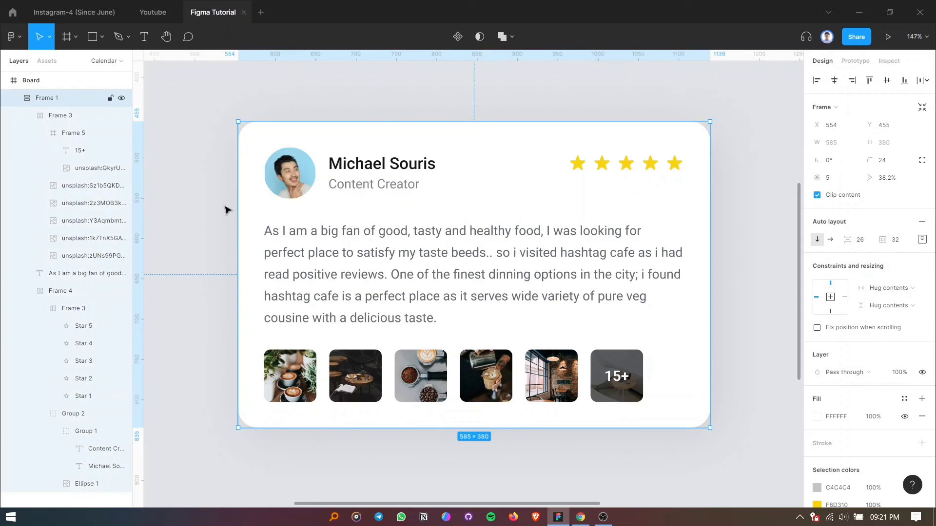
pyautogui.click(196, 214)
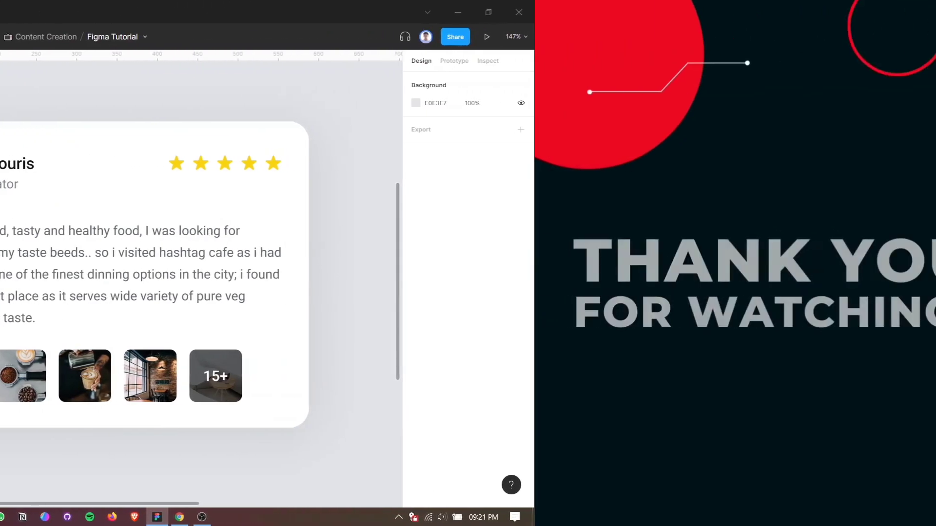